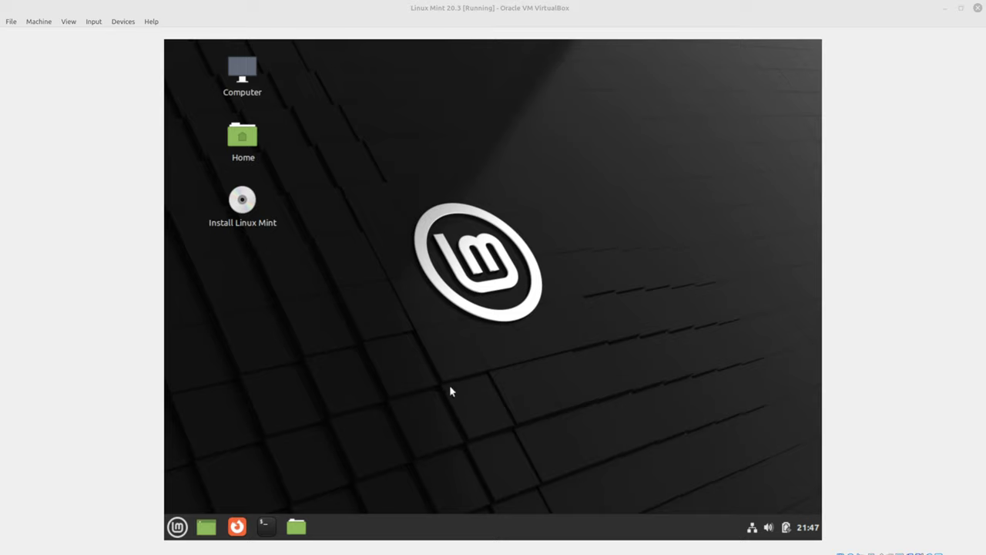
- Launch the Linux Mint installer, keeping English, the default keyboard layout and no codecs
{"action": "left_click", "coordinate": [246, 204]}
{"action": "left_click", "coordinate": [301, 329]}
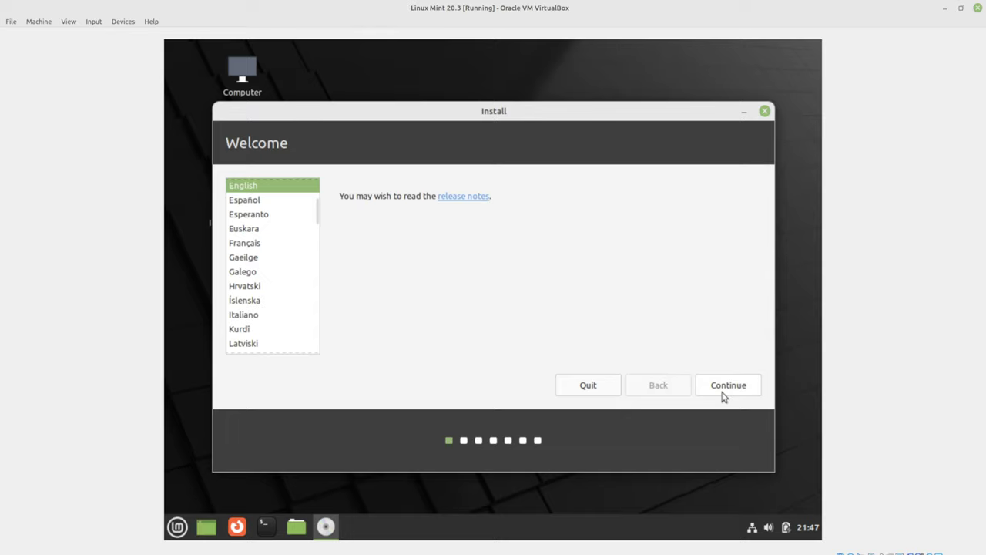
{"action": "left_click", "coordinate": [724, 387]}
{"action": "left_click", "coordinate": [725, 387]}
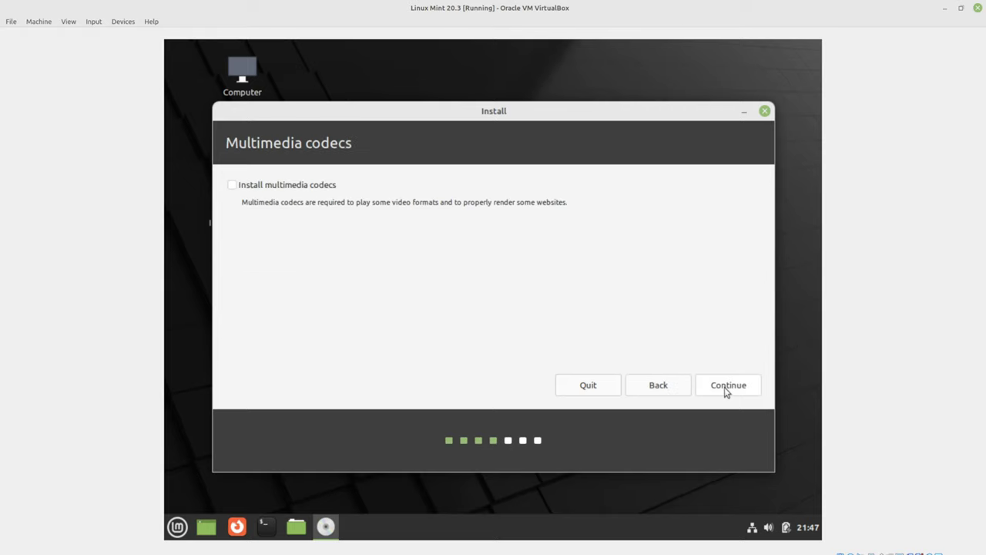
{"action": "left_click", "coordinate": [724, 388]}
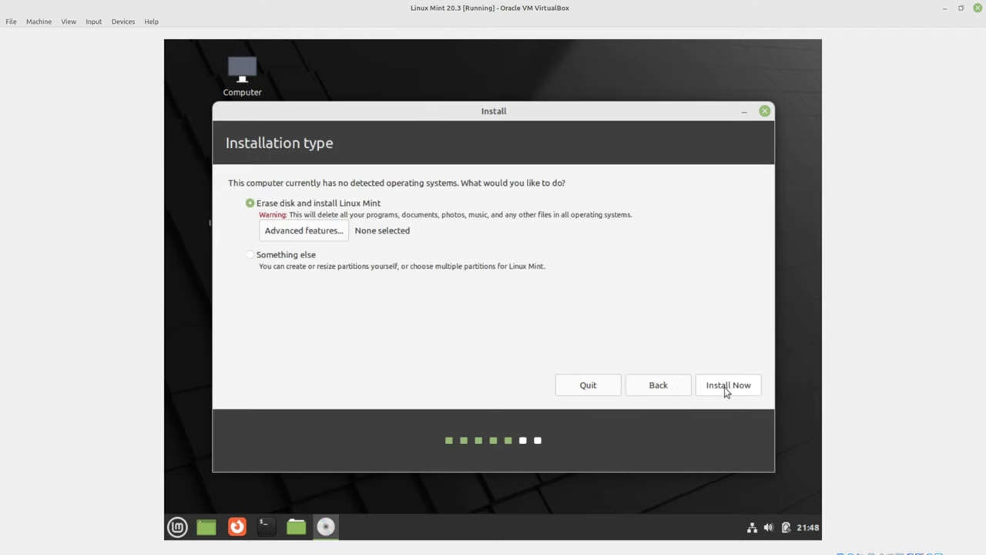
- Try then cancel LVM and encryption in Advanced features, and proceed with Erase disk via Install Now
{"action": "left_click", "coordinate": [318, 230]}
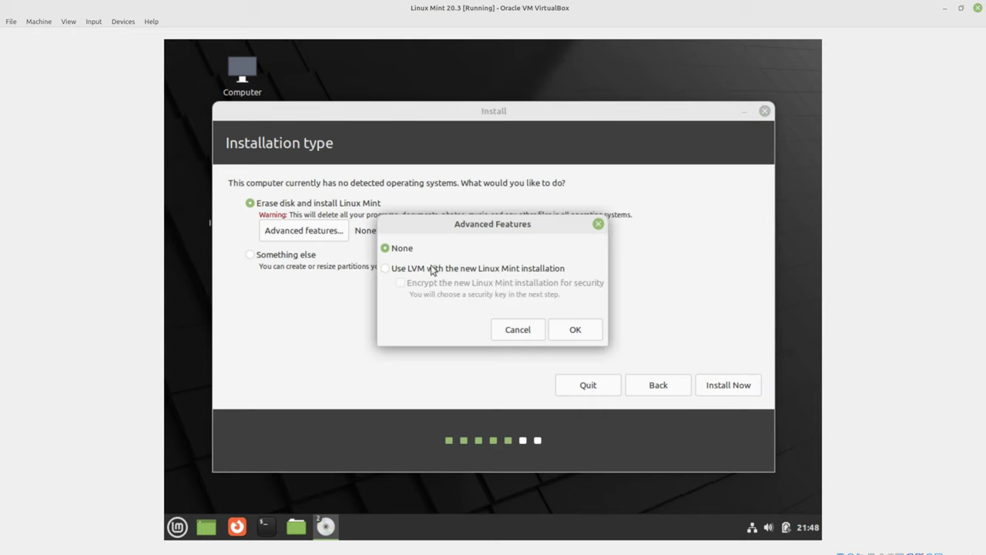
{"action": "left_click", "coordinate": [414, 270]}
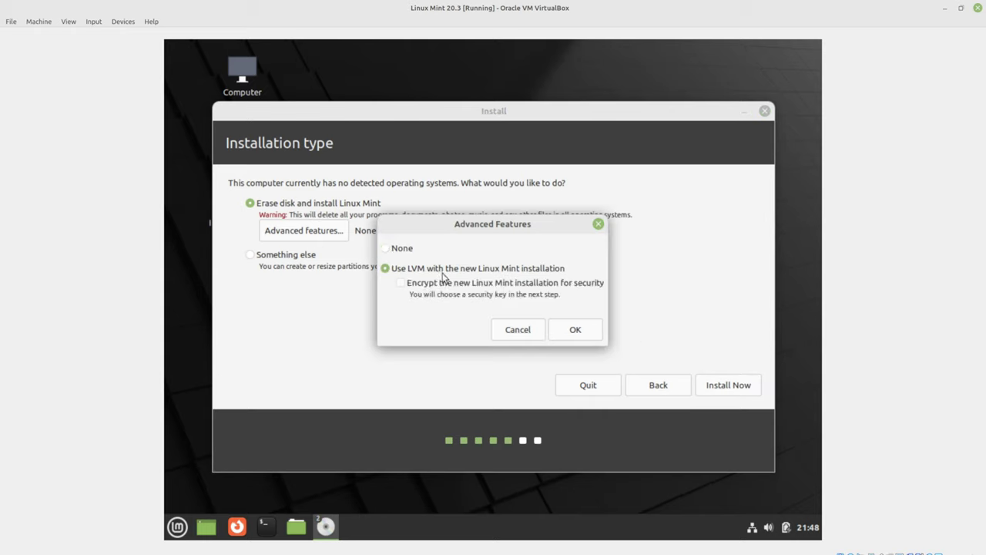
{"action": "left_click", "coordinate": [400, 284]}
{"action": "left_click", "coordinate": [513, 333]}
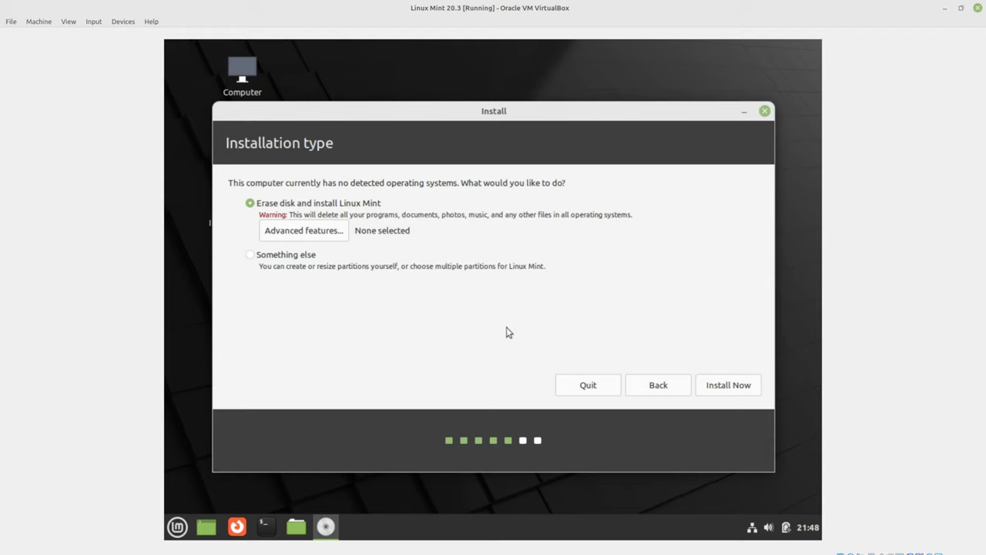
{"action": "left_click", "coordinate": [296, 231]}
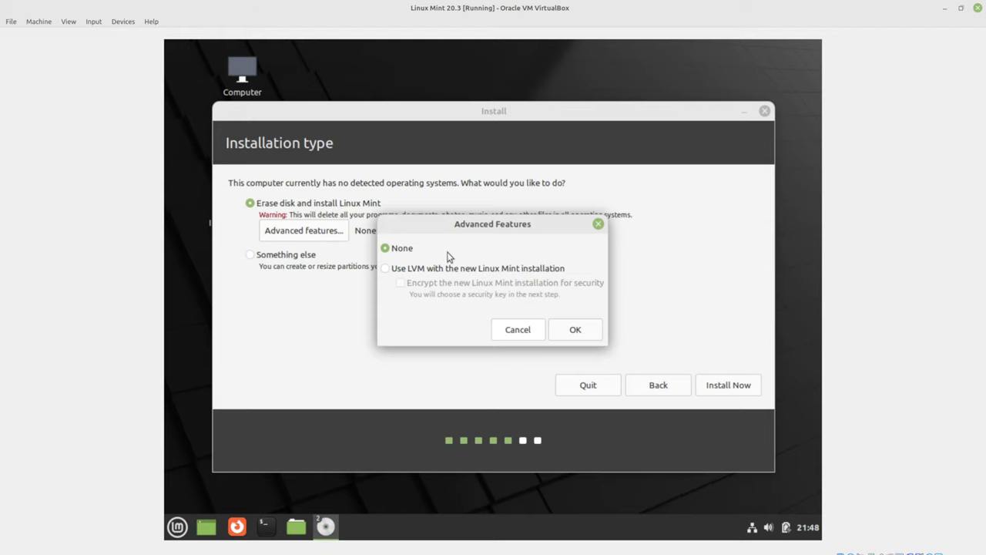
{"action": "left_click", "coordinate": [520, 335]}
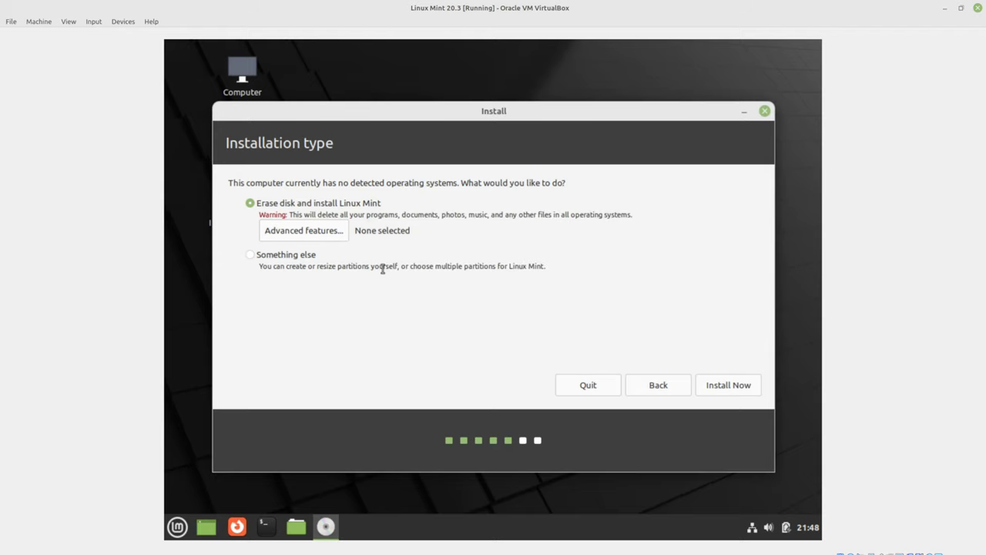
{"action": "left_click", "coordinate": [722, 385]}
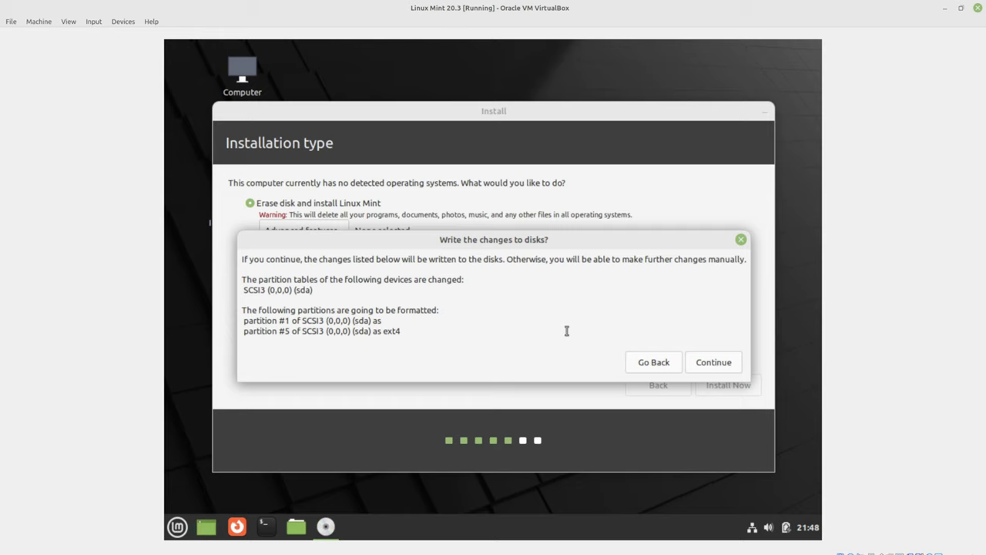
- Approve writing the sda partition changes and pick the New York time zone
{"action": "left_click", "coordinate": [712, 367]}
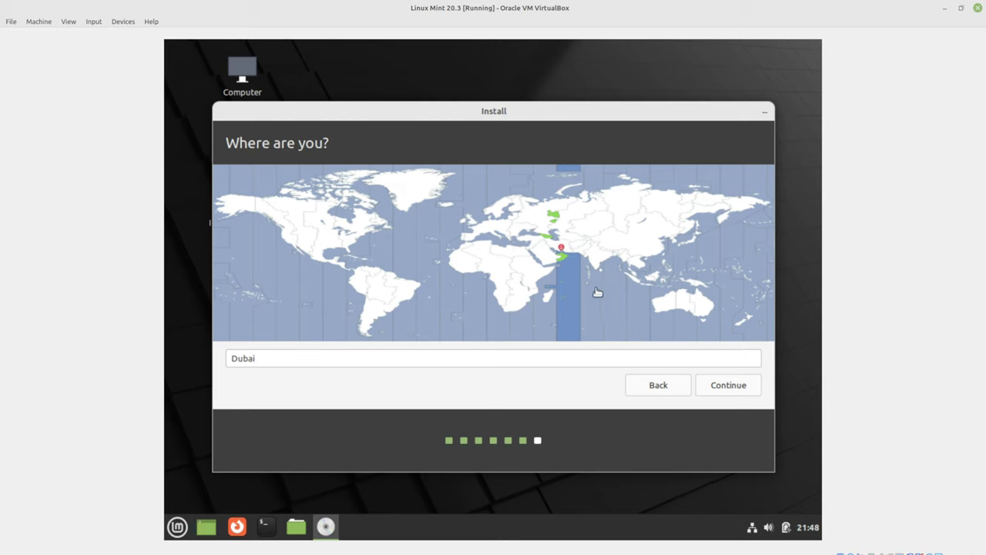
{"action": "left_click", "coordinate": [352, 240]}
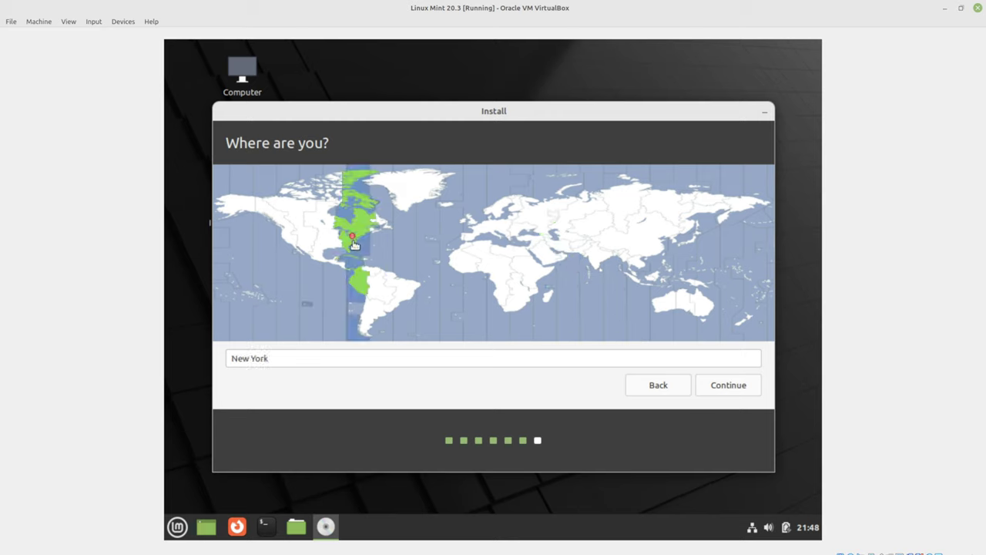
{"action": "left_click", "coordinate": [720, 388]}
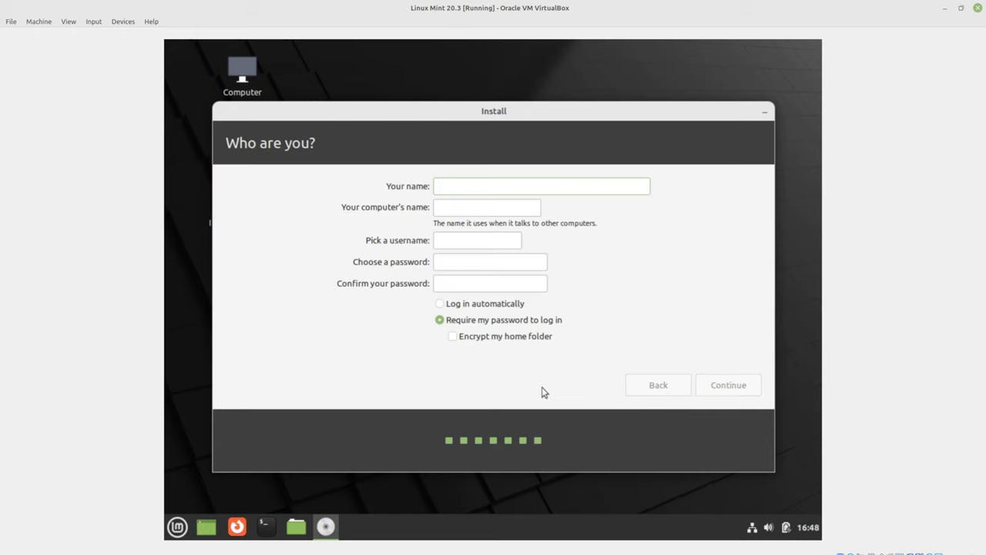
- Enter the full name, computer name demo01 and username demo
{"action": "type", "text": "Demonstration"}
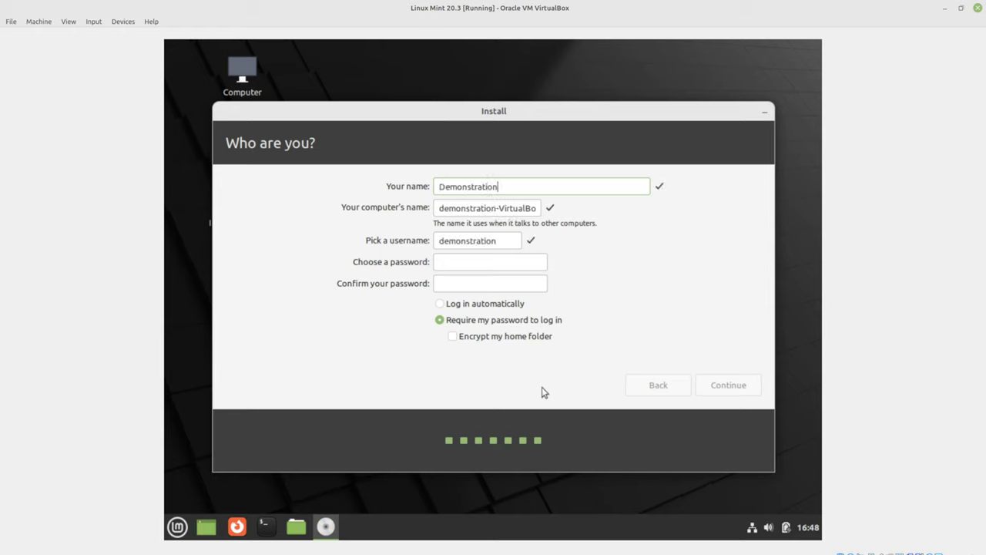
{"action": "key", "text": "Tab"}
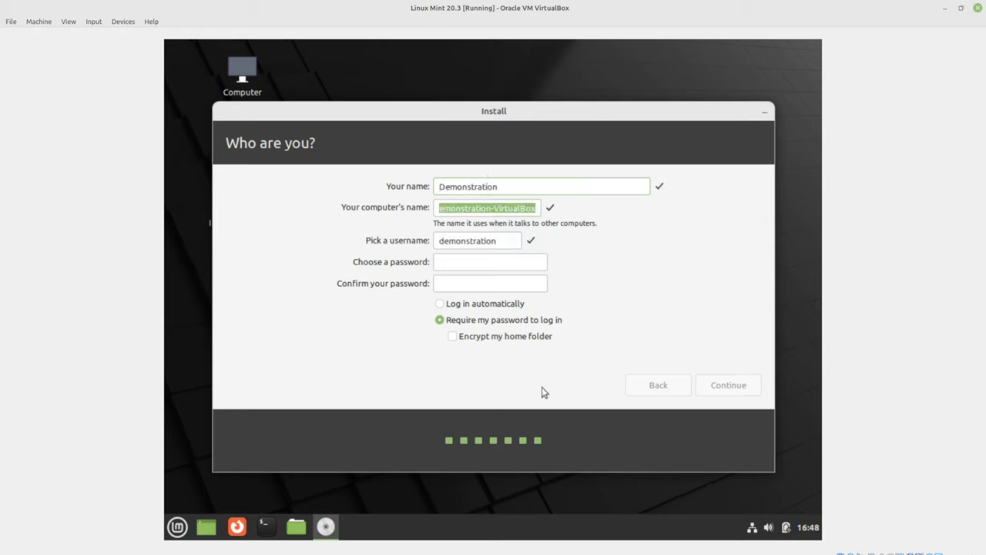
{"action": "type", "text": "dmo"}
{"action": "key", "text": "BackSpace"}
{"action": "key", "text": "BackSpace"}
{"action": "type", "text": "emo01"}
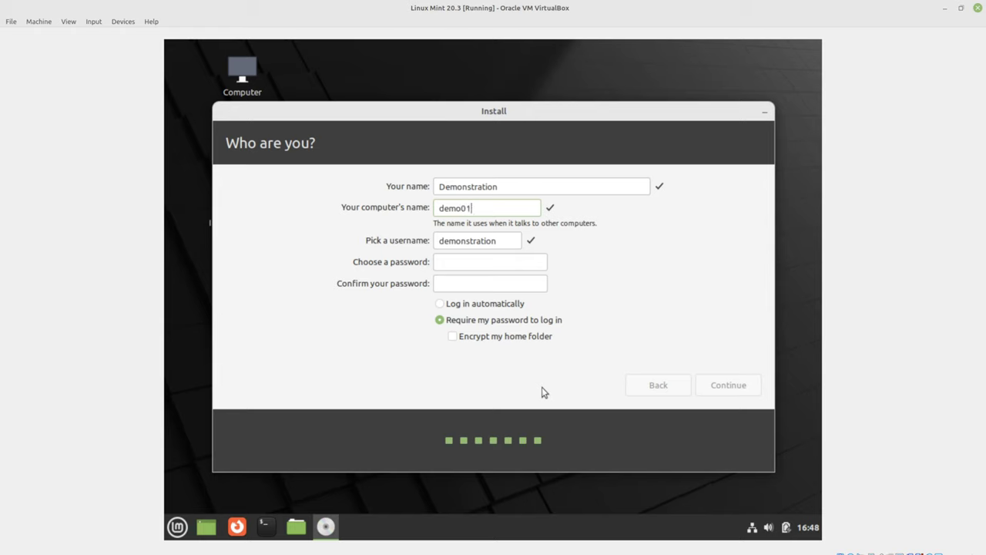
{"action": "key", "text": "Tab"}
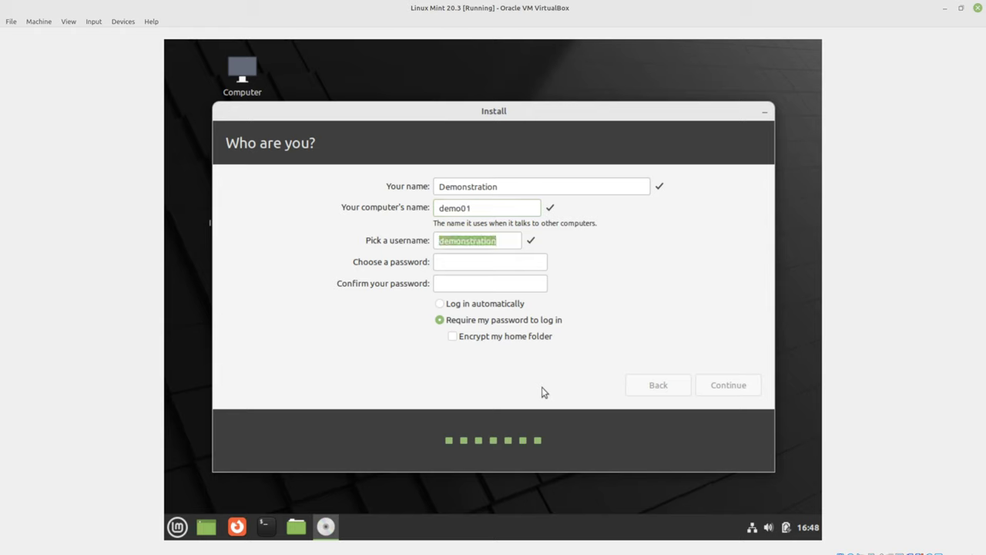
{"action": "type", "text": "demo"}
{"action": "key", "text": "Tab"}
- Set and confirm the account password, enable automatic login, and start installing
{"action": "type", "text": "demo1"}
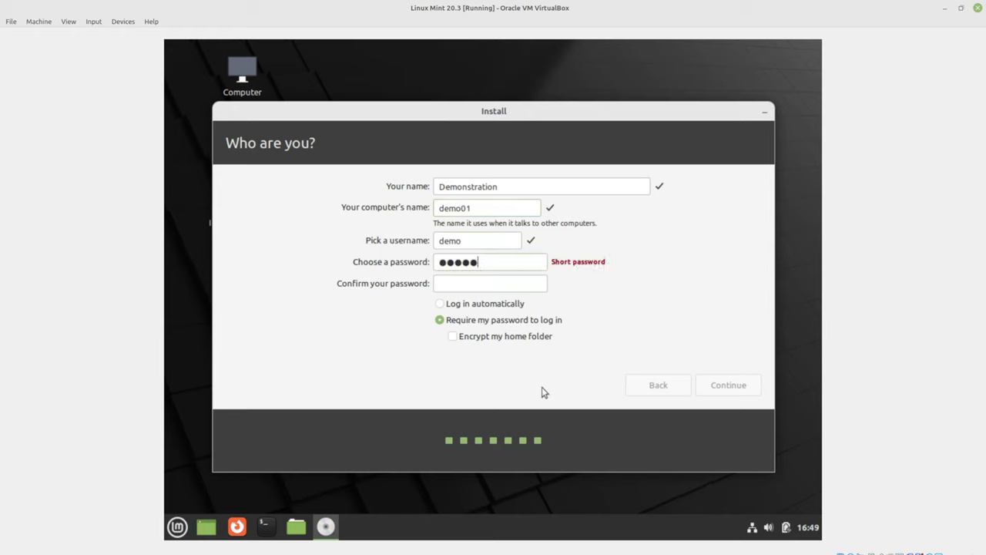
{"action": "type", "text": "2"}
{"action": "key", "text": "Tab"}
{"action": "type", "text": "demo12"}
{"action": "key", "text": "Tab"}
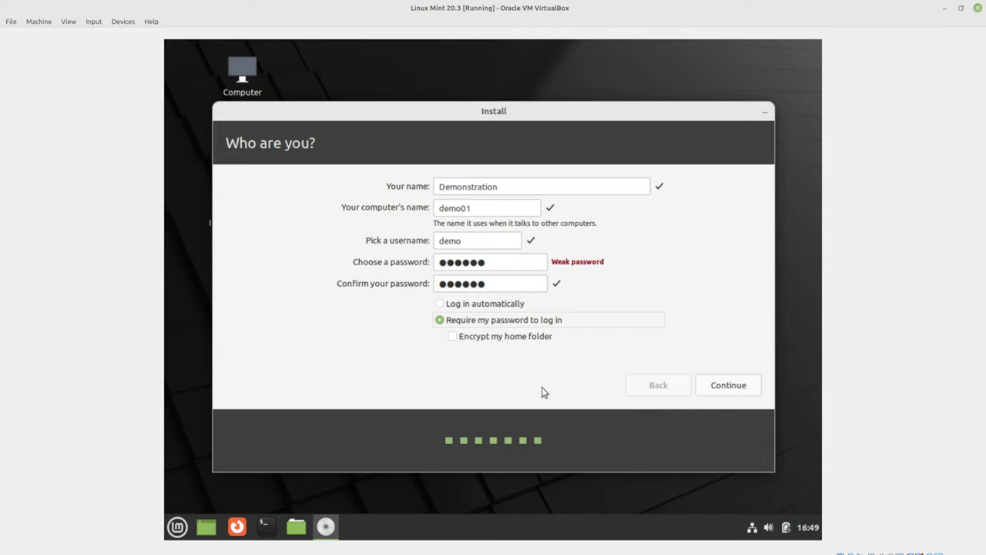
{"action": "left_click", "coordinate": [484, 305]}
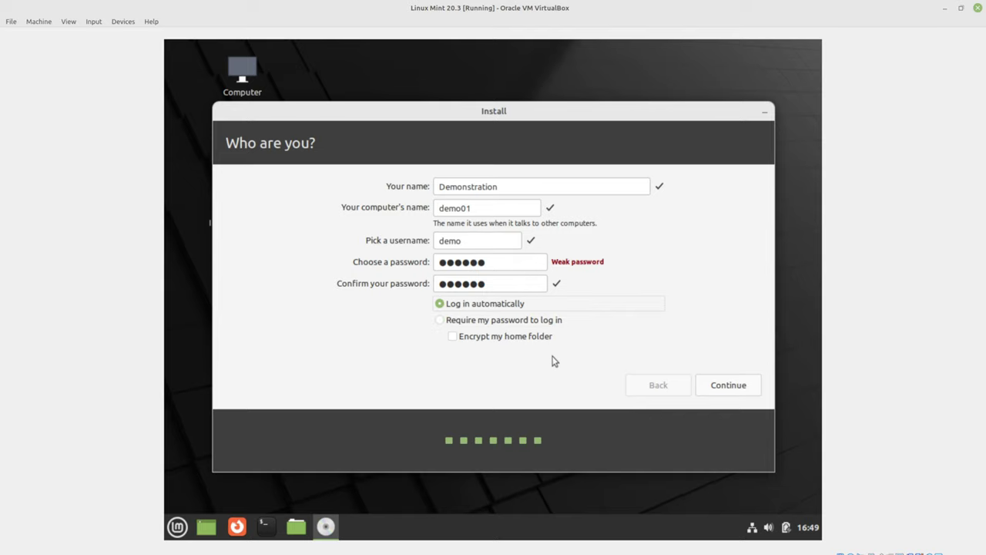
{"action": "left_click", "coordinate": [728, 389]}
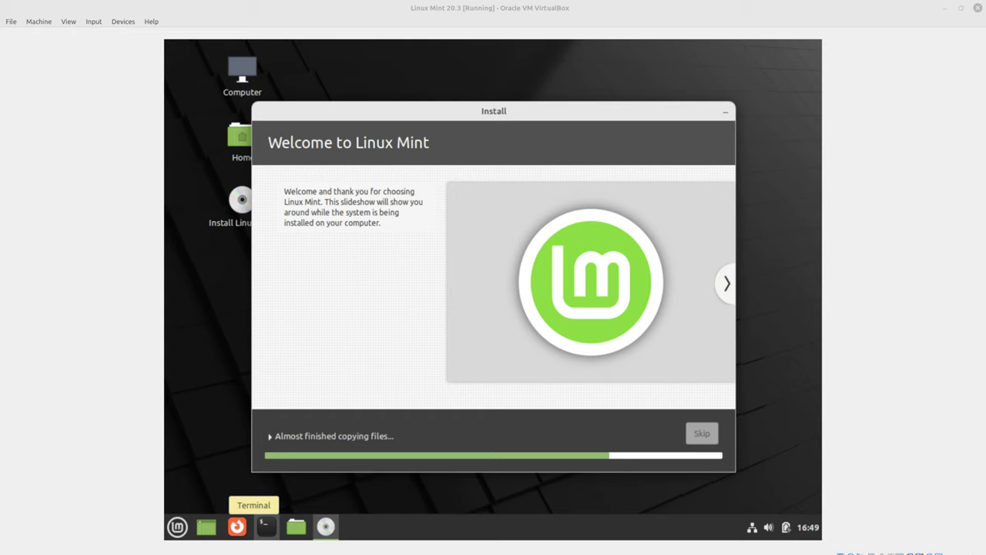
- Expand the detailed installation log while files are copied
{"action": "left_click", "coordinate": [297, 436]}
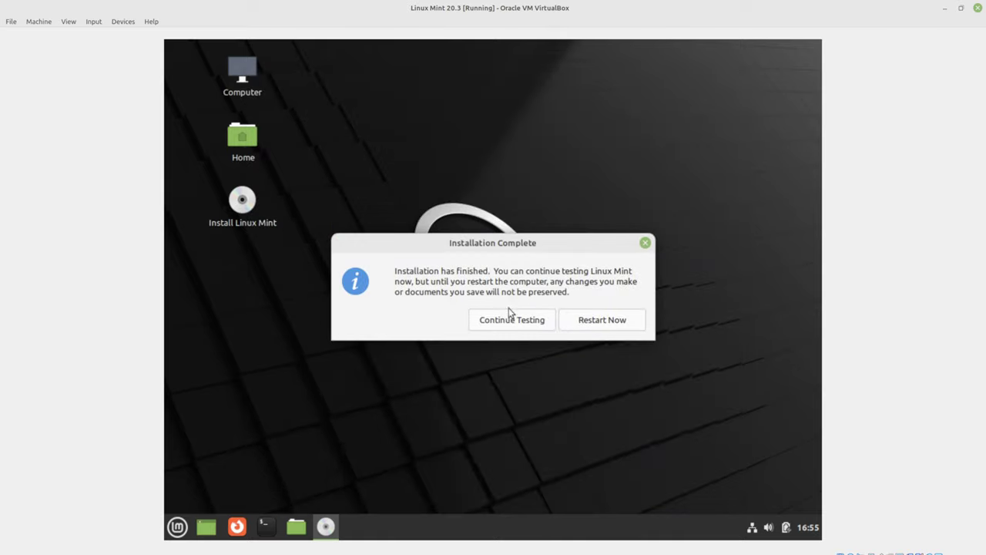
- Restart the VM, checking Devices > Optical Drives, and continue past the remove-medium prompt
{"action": "left_click", "coordinate": [598, 321]}
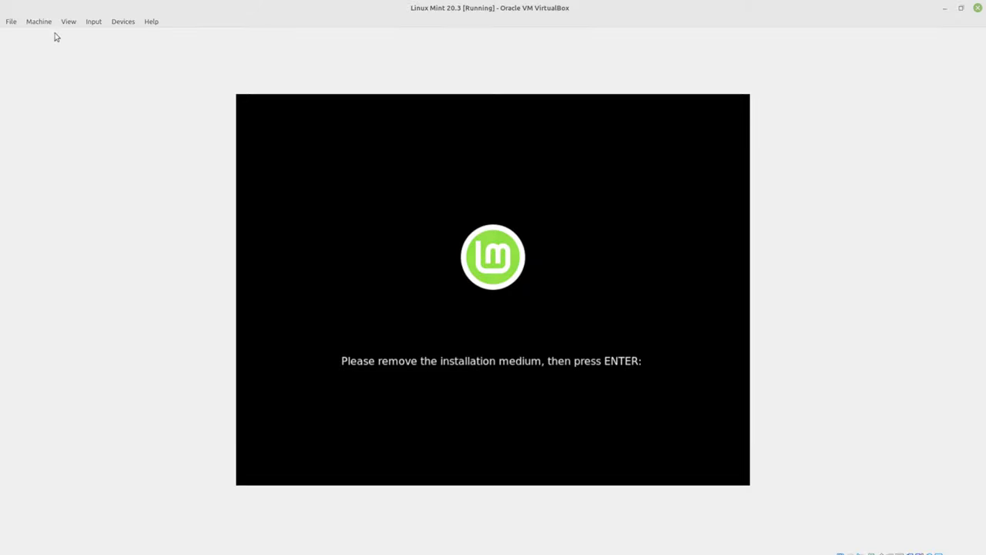
{"action": "left_click", "coordinate": [130, 23]}
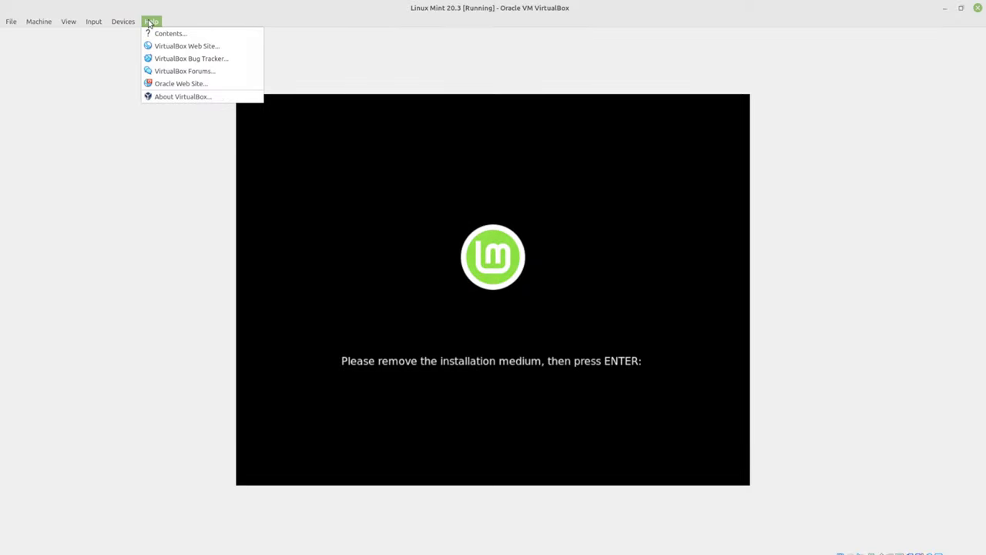
{"action": "mouse_move", "coordinate": [132, 36]}
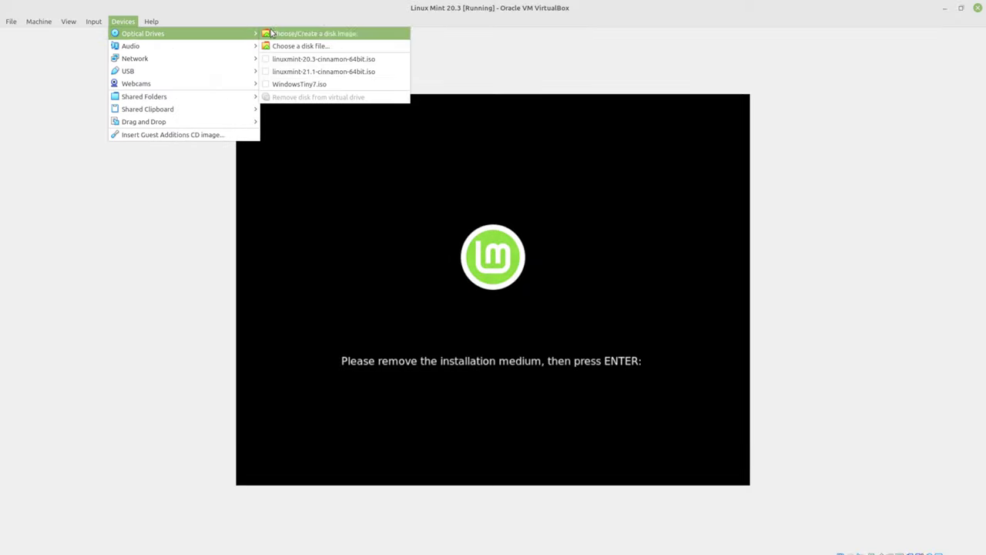
{"action": "left_click", "coordinate": [423, 256]}
{"action": "key", "text": "Return"}
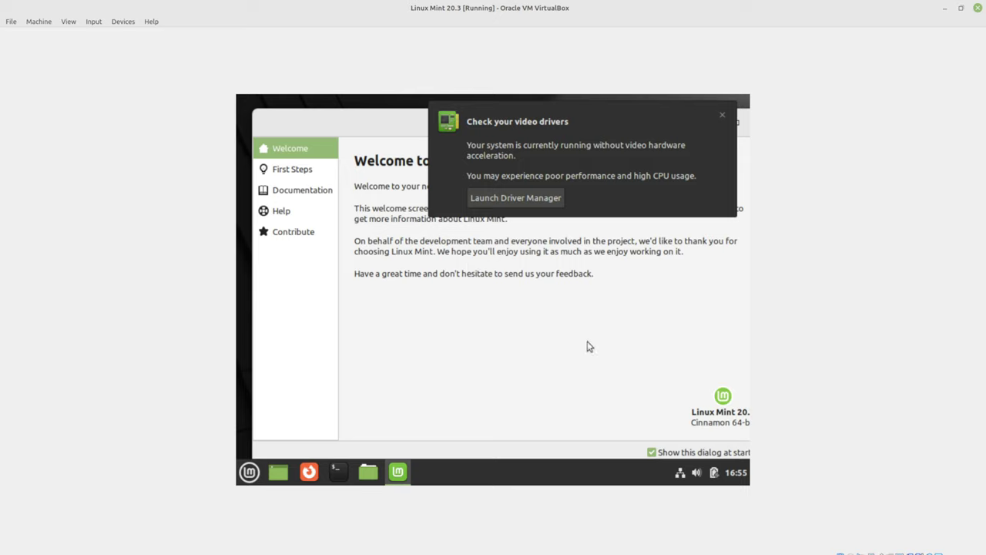
- Dismiss the 'Check your video drivers' notification on the new desktop
{"action": "left_click", "coordinate": [722, 117]}
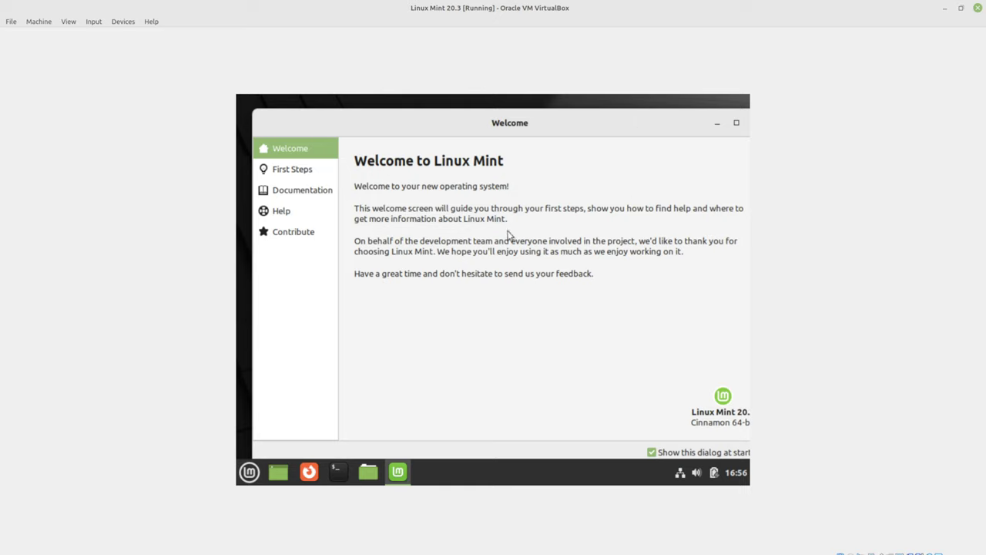
- Switch the Welcome screen to First Steps and dismiss the video drivers notice
{"action": "left_click", "coordinate": [308, 171]}
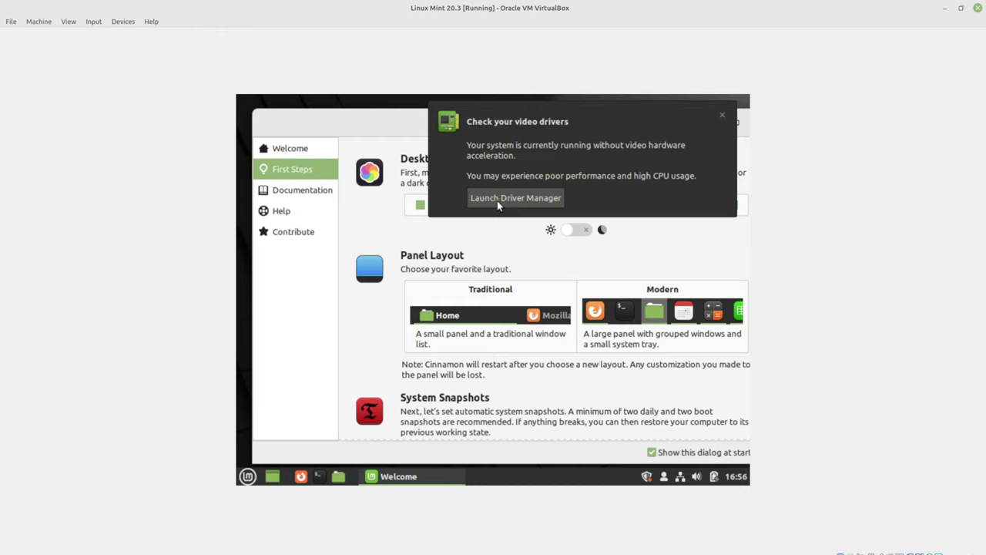
{"action": "left_click", "coordinate": [721, 114]}
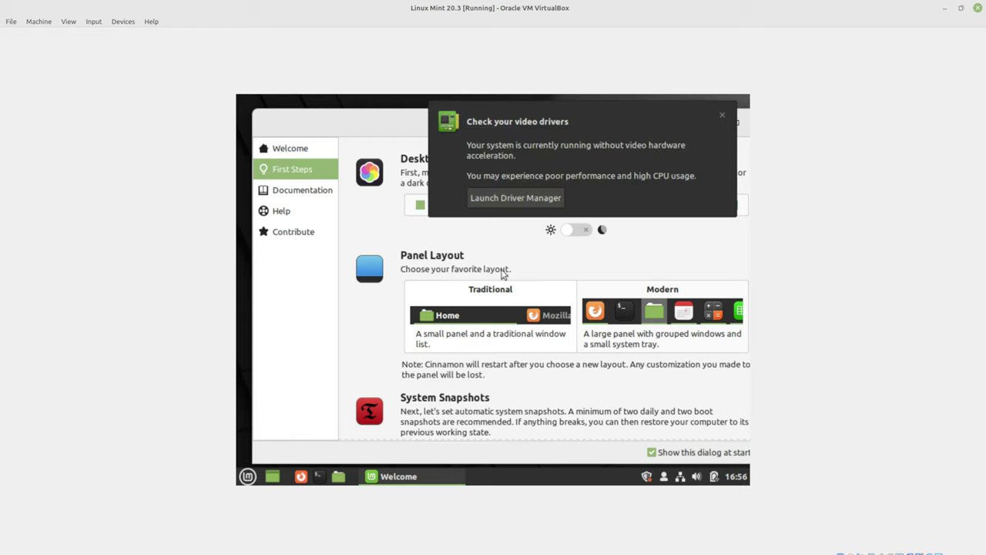
{"action": "left_click", "coordinate": [721, 114]}
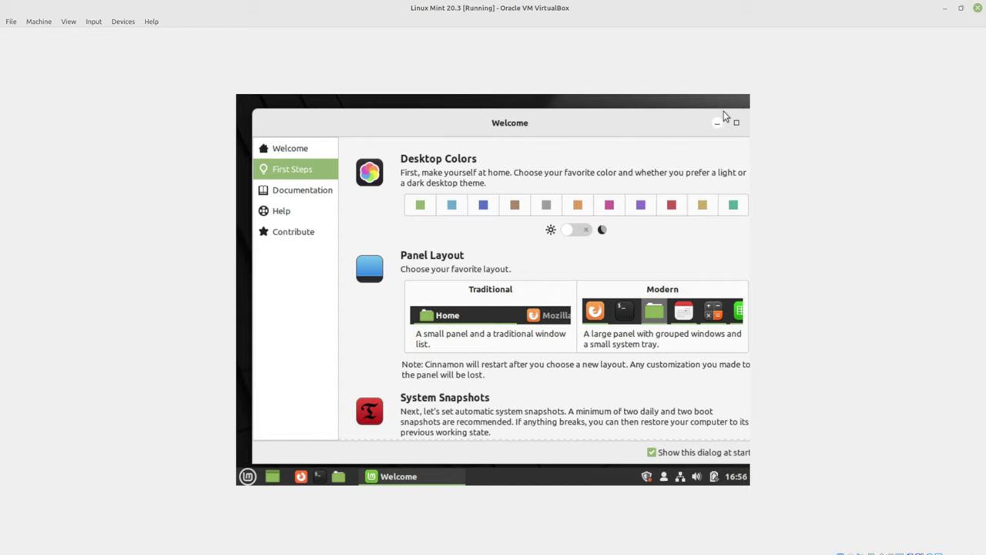
- Open terminal windows from the panel, minimising and restoring them, and toggle the applications menu
{"action": "left_click", "coordinate": [319, 475]}
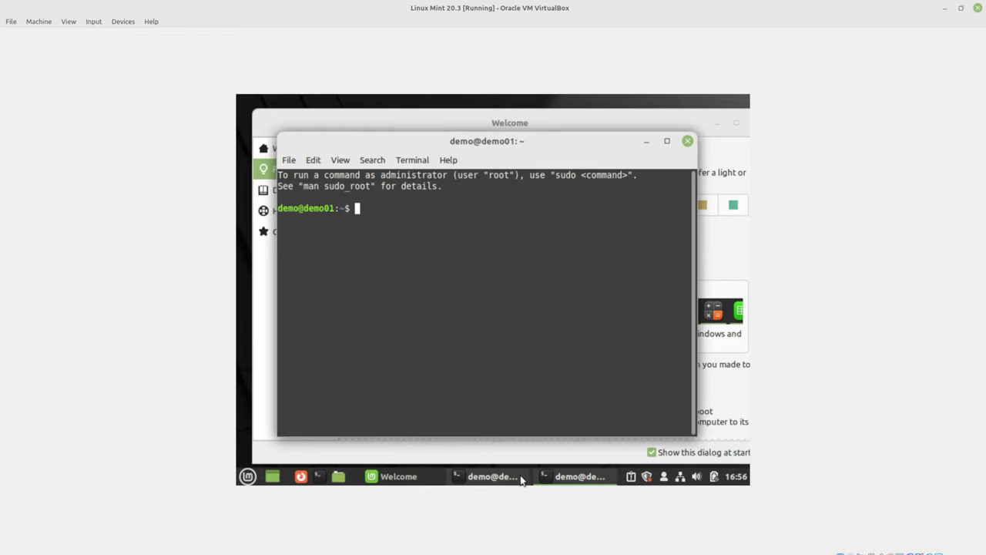
{"action": "left_click", "coordinate": [550, 481]}
{"action": "left_click", "coordinate": [502, 478]}
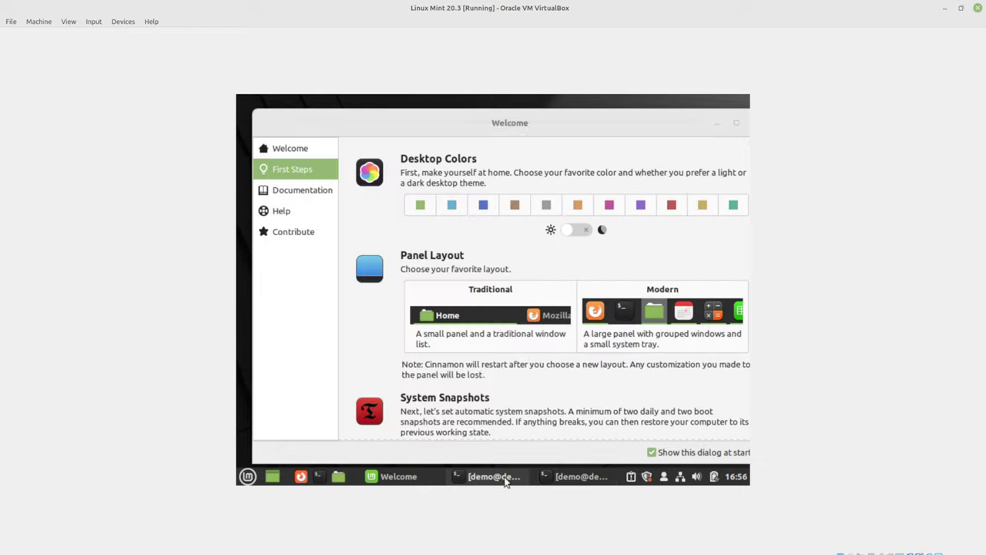
{"action": "left_click", "coordinate": [576, 479]}
{"action": "left_click", "coordinate": [502, 479]}
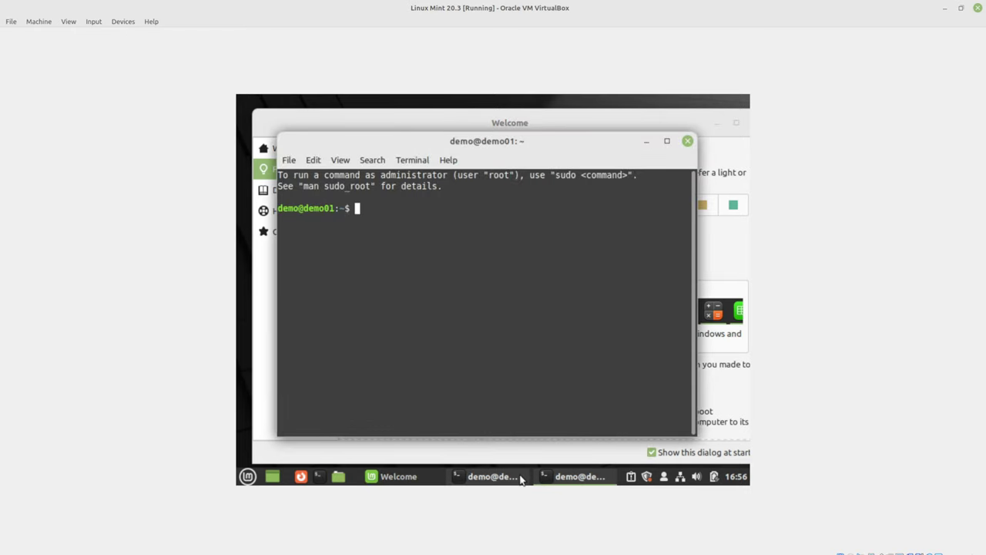
{"action": "mouse_move", "coordinate": [445, 477]}
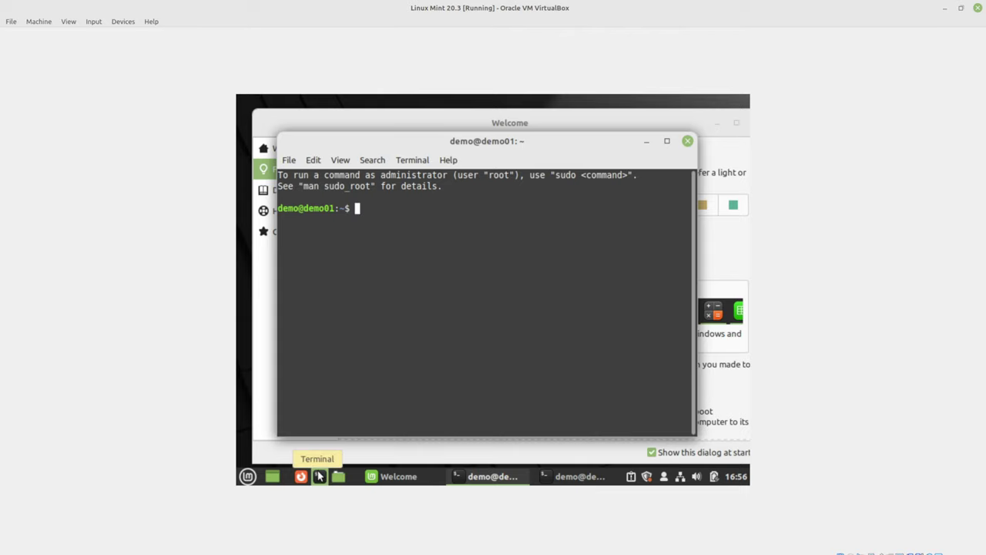
{"action": "left_click", "coordinate": [248, 476]}
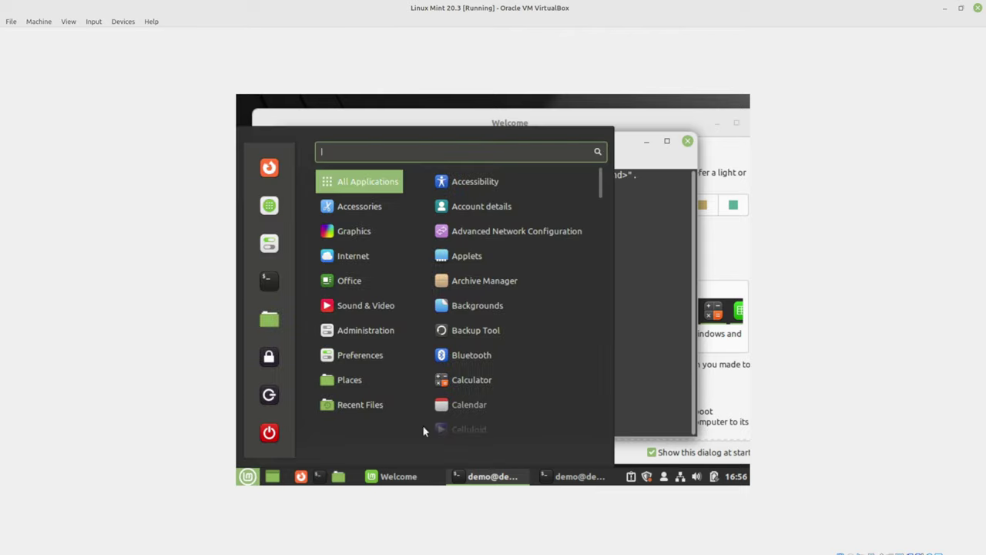
{"action": "left_click", "coordinate": [644, 324]}
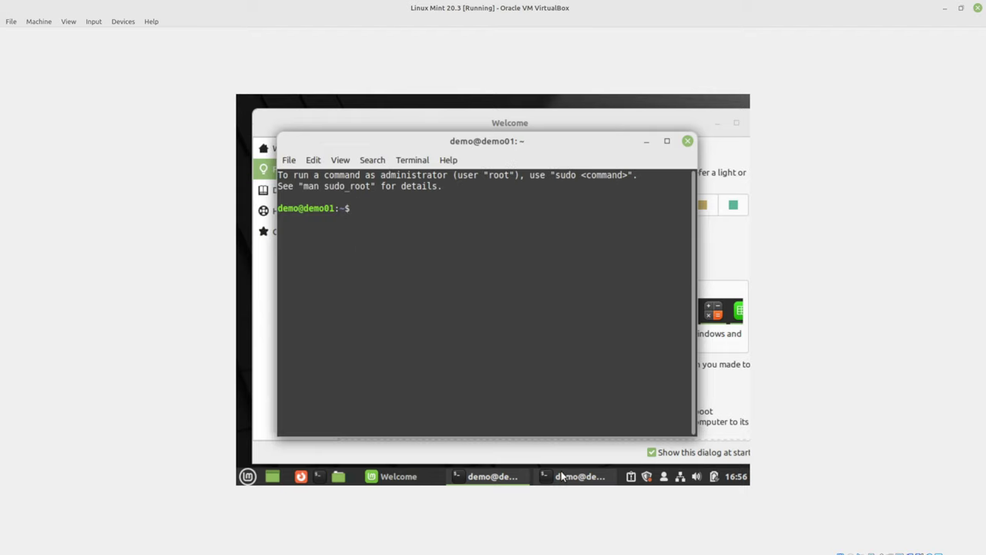
- Close both terminal windows and the Welcome window
{"action": "left_click", "coordinate": [505, 481]}
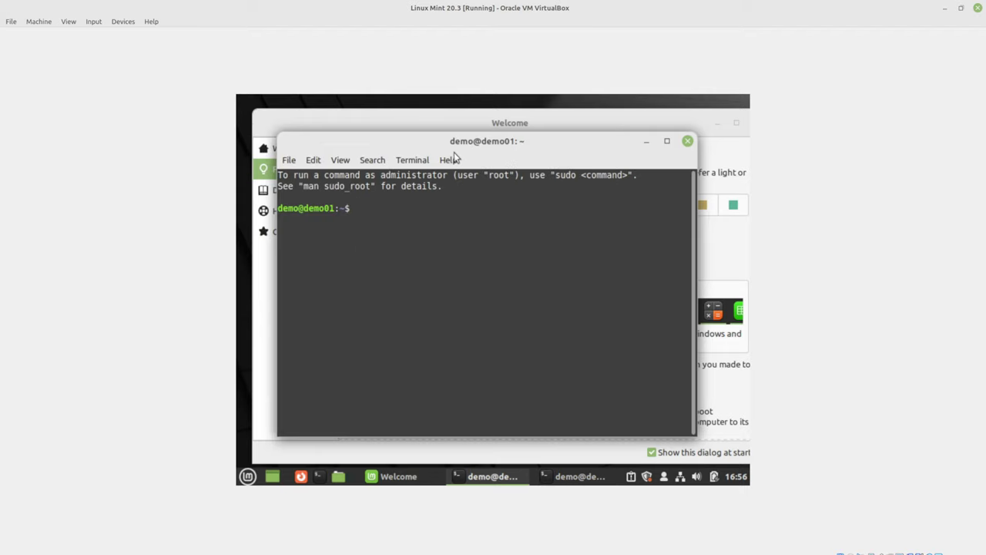
{"action": "left_click_drag", "start_coordinate": [453, 146], "coordinate": [488, 141]}
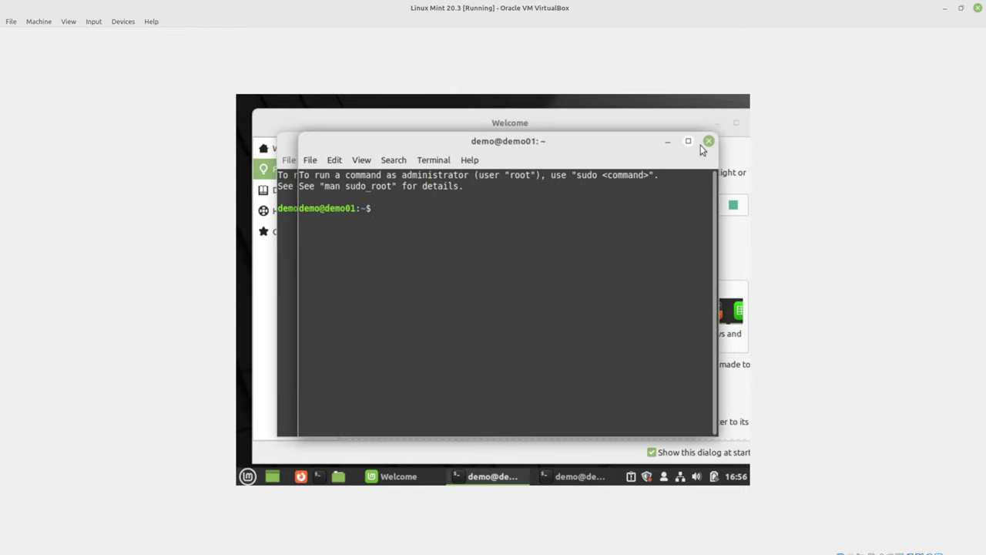
{"action": "left_click", "coordinate": [709, 142]}
{"action": "left_click", "coordinate": [688, 142]}
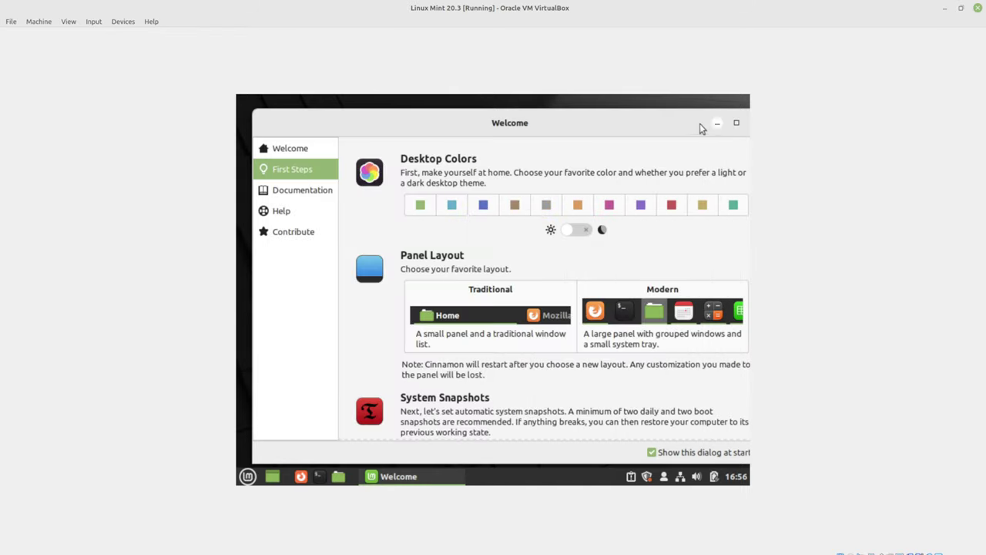
{"action": "left_click", "coordinate": [736, 123]}
{"action": "left_click", "coordinate": [740, 125]}
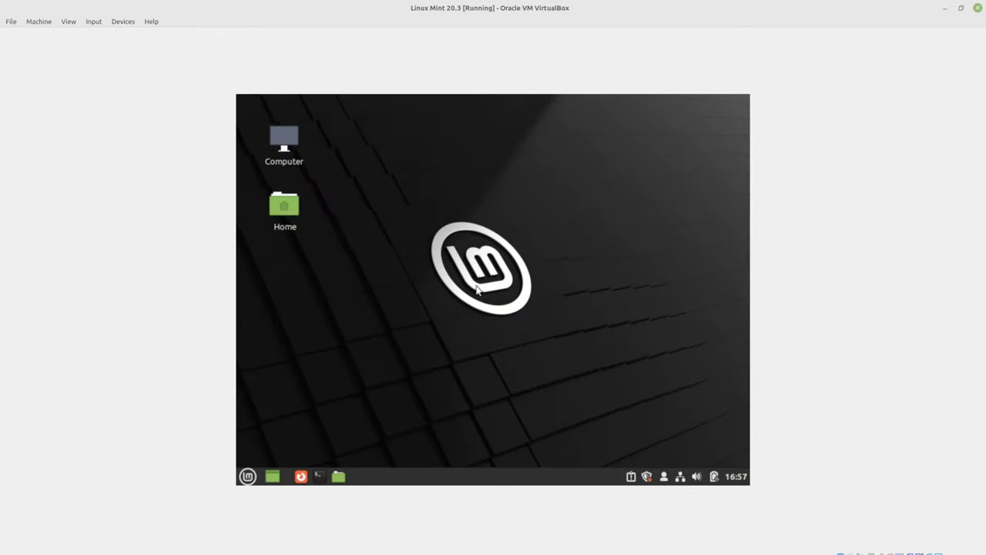
- In Windows > Behavior settings, set new-window location to Automatic and enable the attention-window toggle
{"action": "left_click", "coordinate": [247, 476]}
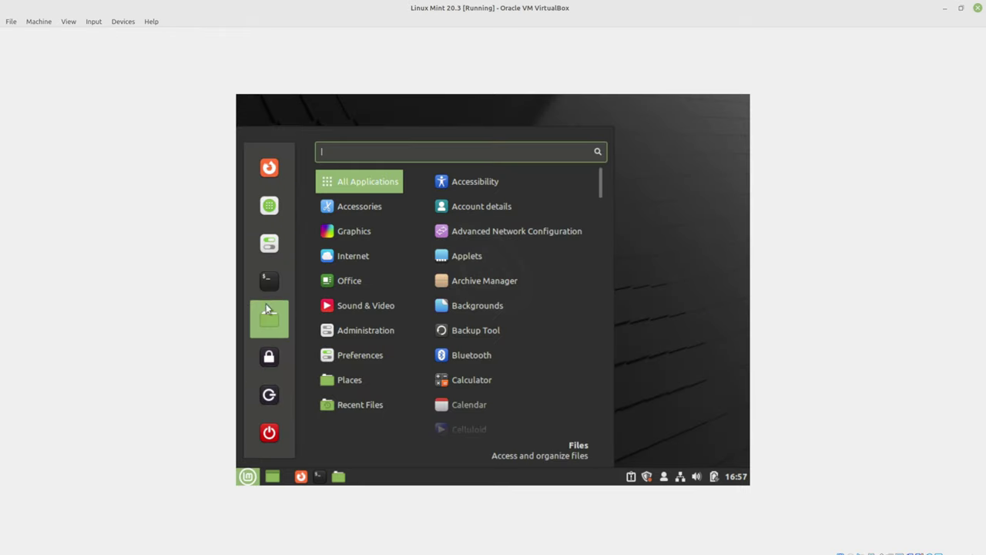
{"action": "left_click", "coordinate": [268, 249]}
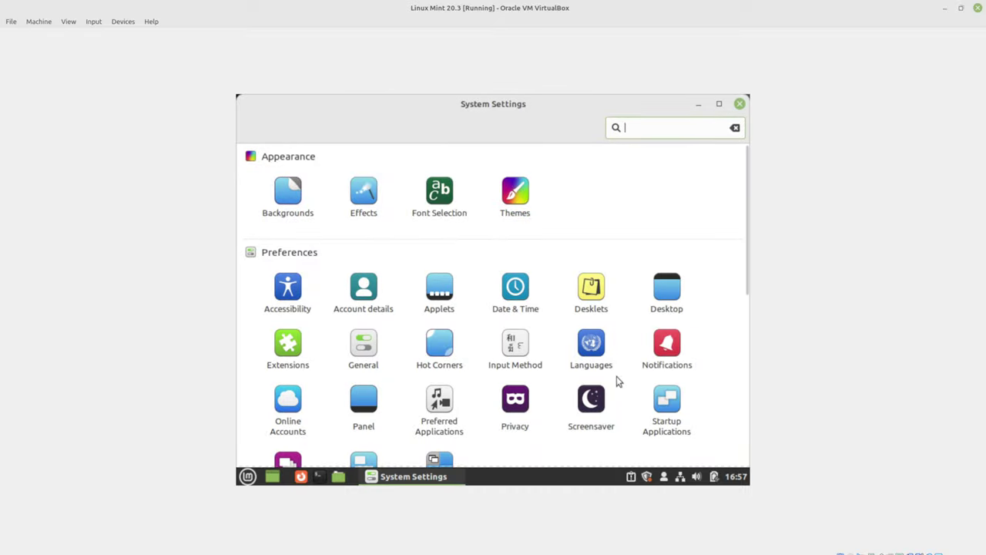
{"action": "scroll", "coordinate": [603, 382], "scroll_direction": "down", "scroll_amount": 1}
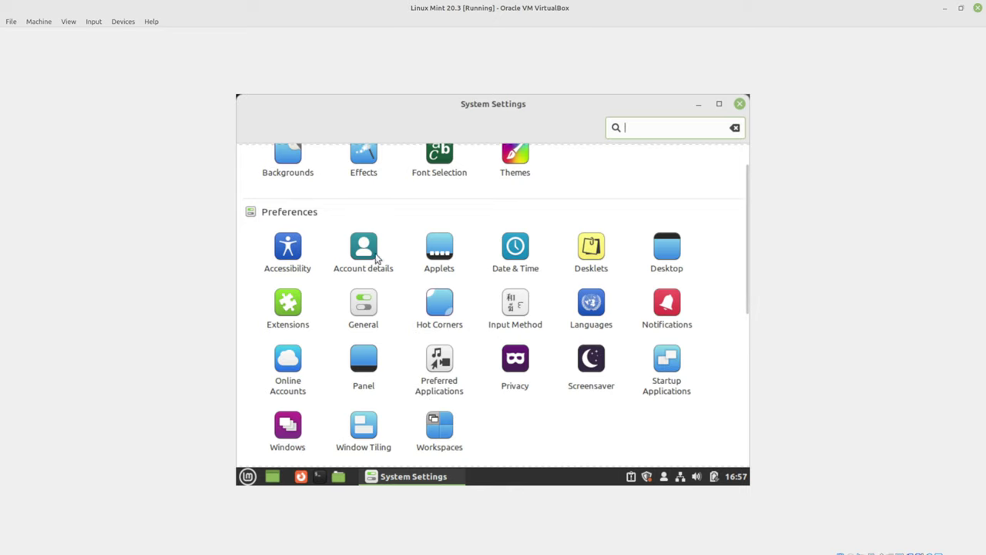
{"action": "left_click", "coordinate": [283, 429]}
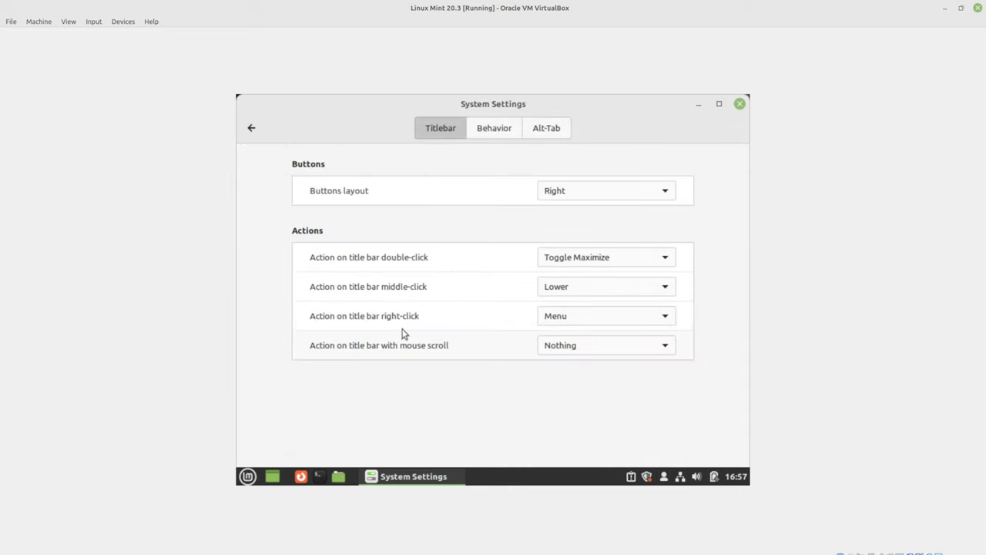
{"action": "left_click", "coordinate": [486, 133]}
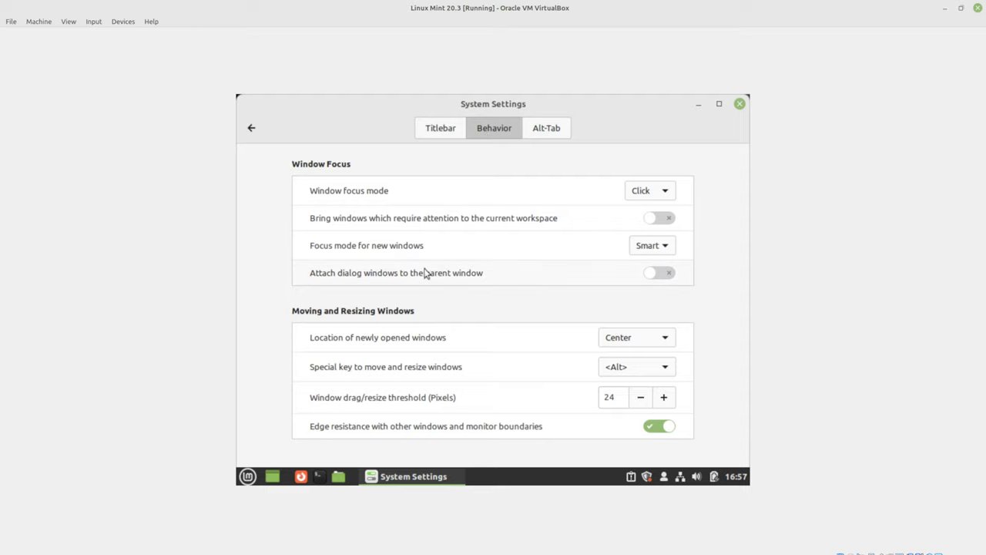
{"action": "left_click", "coordinate": [638, 337]}
{"action": "left_click", "coordinate": [630, 280]}
{"action": "left_click", "coordinate": [664, 221]}
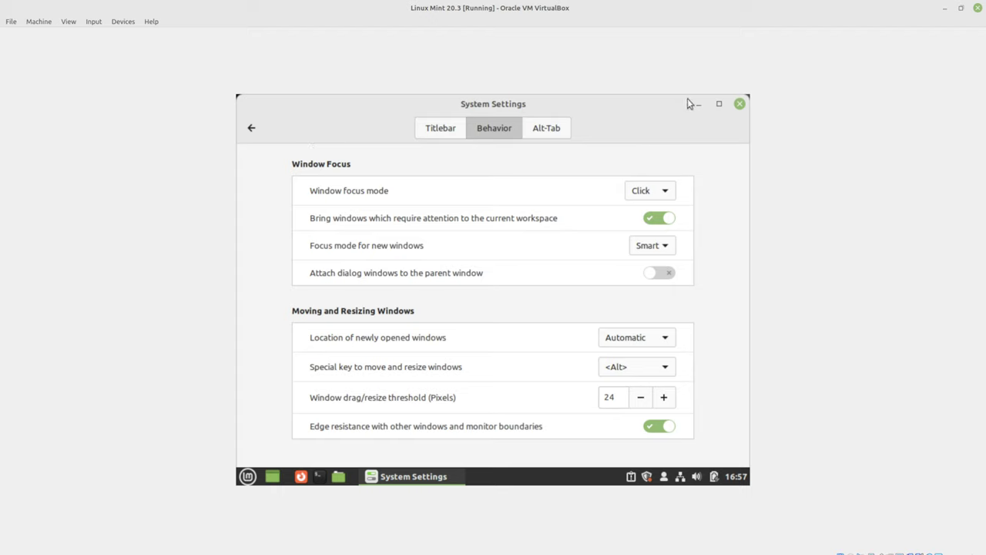
{"action": "left_click", "coordinate": [252, 128]}
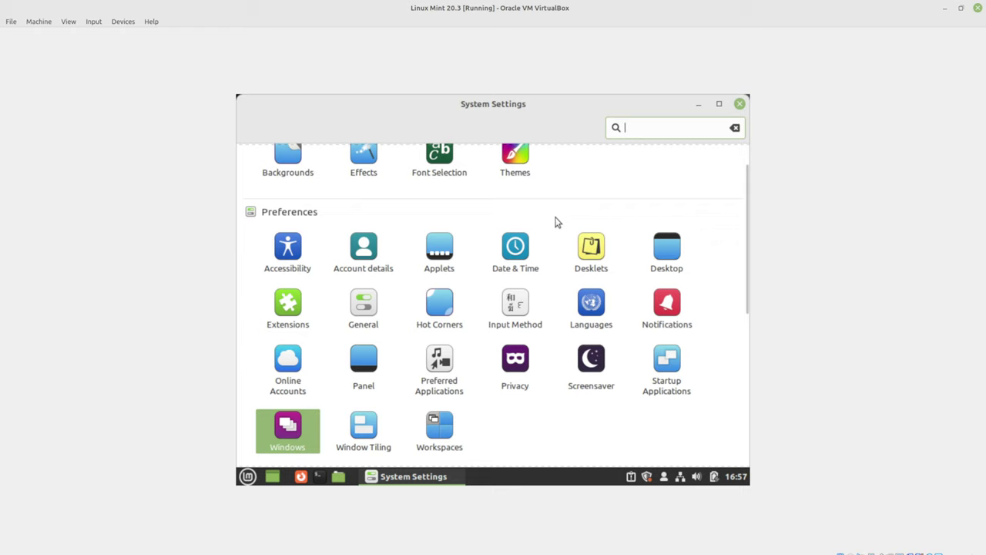
- Turn on the top-left corner in Hot Corners settings, then return to the overview
{"action": "type", "text": "/"}
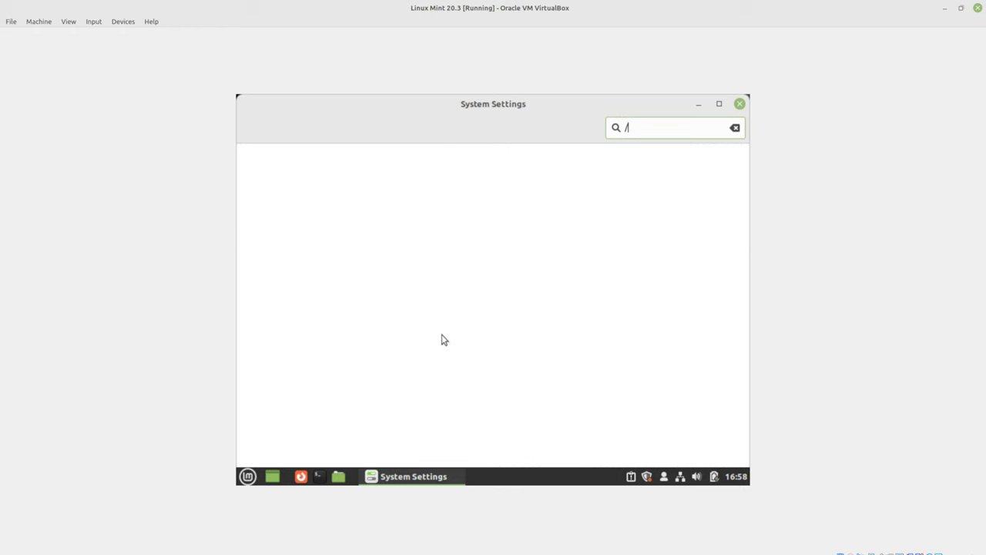
{"action": "key", "text": "BackSpace"}
{"action": "left_click", "coordinate": [454, 343]}
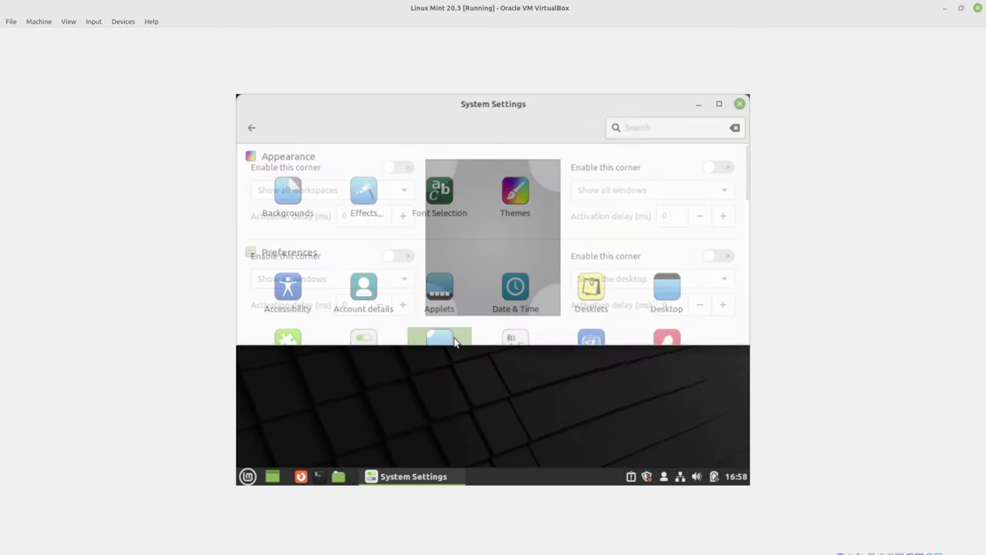
{"action": "left_click", "coordinate": [397, 169]}
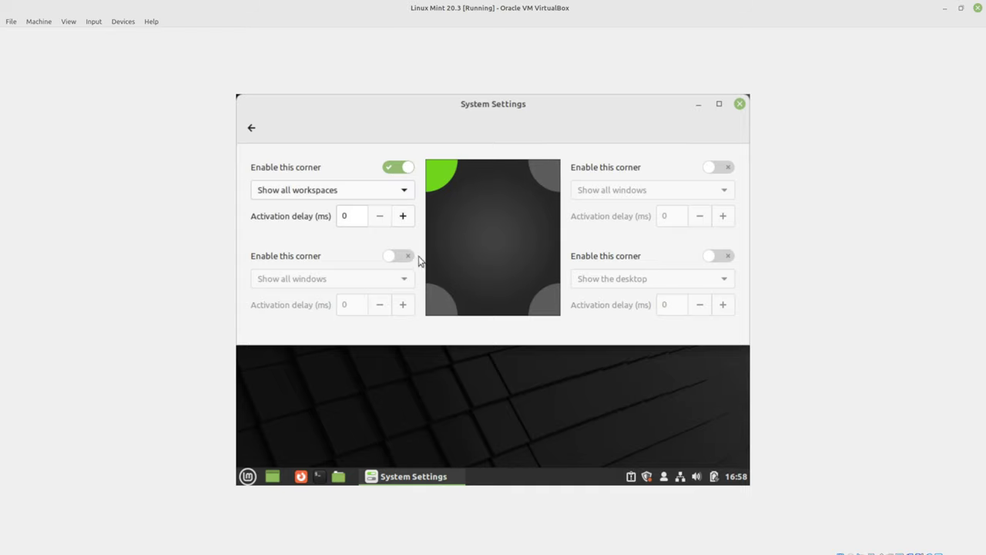
{"action": "left_click", "coordinate": [251, 128]}
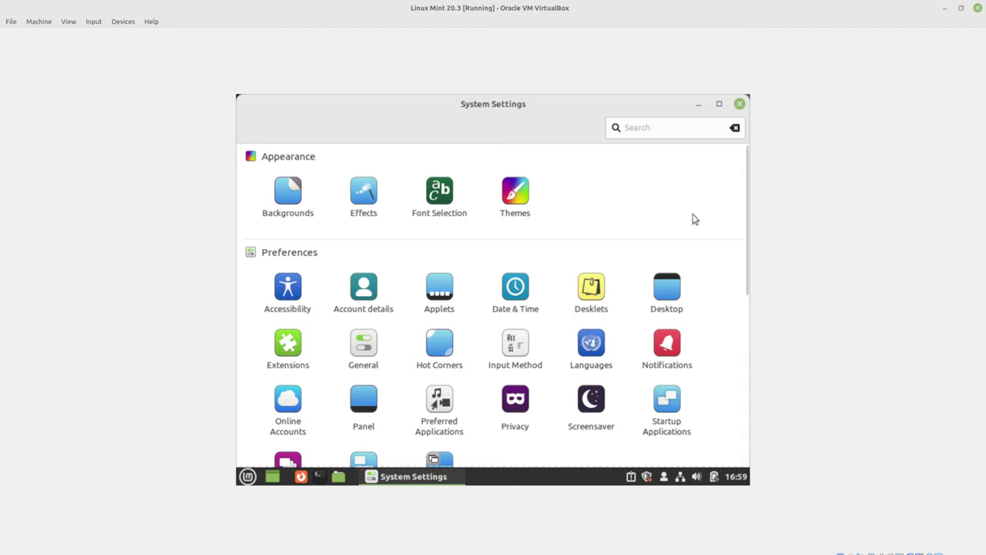
- Close System Settings and open the Update Manager from the tray shield icon
{"action": "left_click_drag", "start_coordinate": [744, 203], "coordinate": [744, 337]}
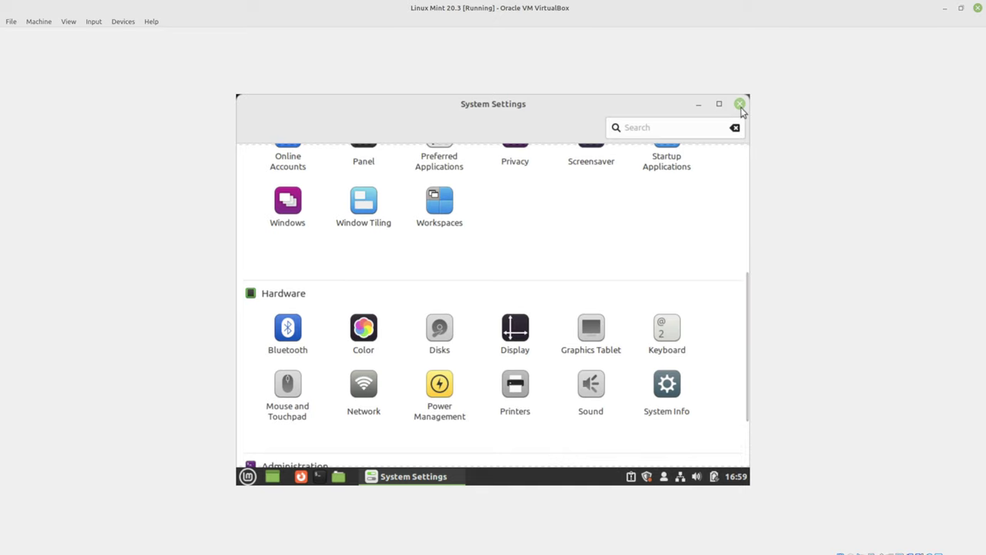
{"action": "left_click", "coordinate": [740, 104]}
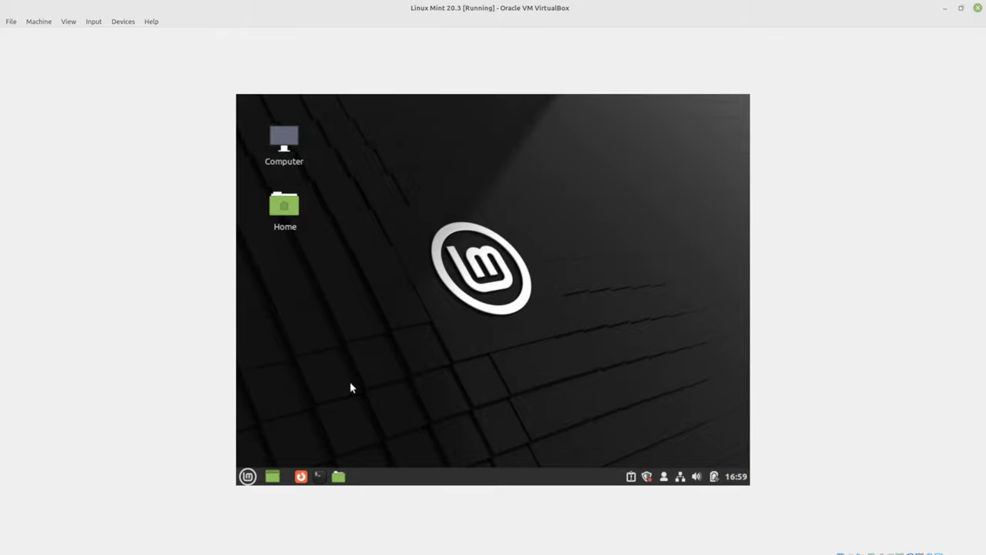
{"action": "left_click", "coordinate": [646, 478]}
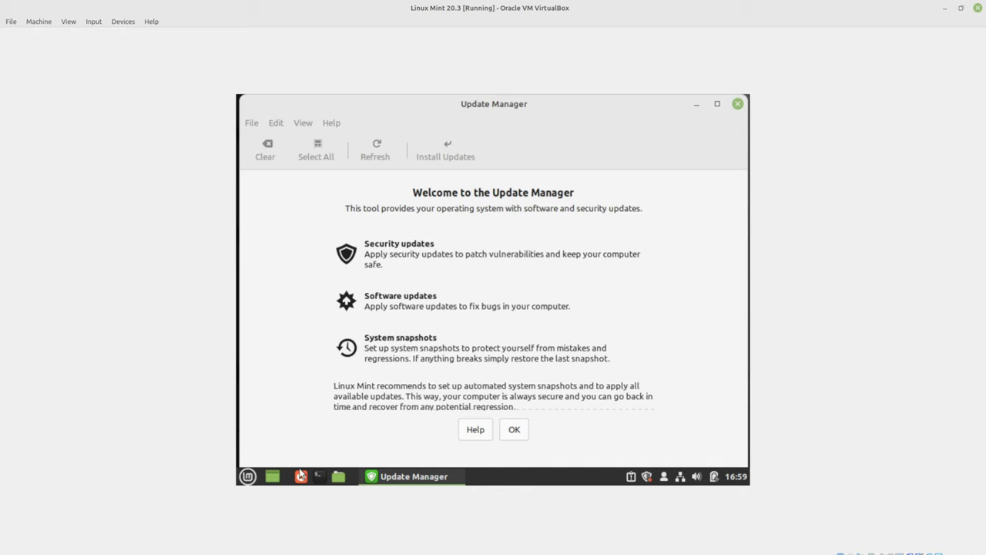
{"action": "left_click", "coordinate": [247, 476]}
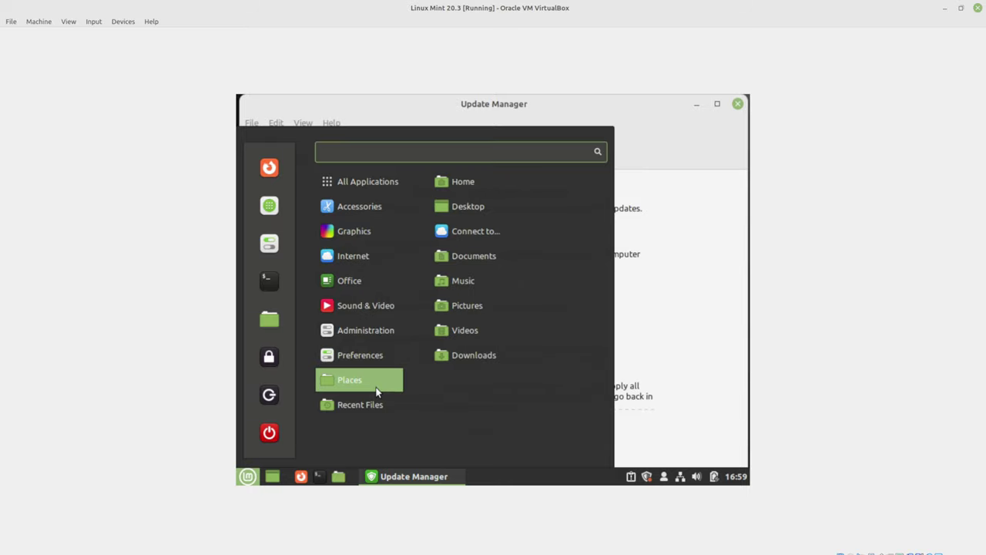
{"action": "mouse_move", "coordinate": [360, 337]}
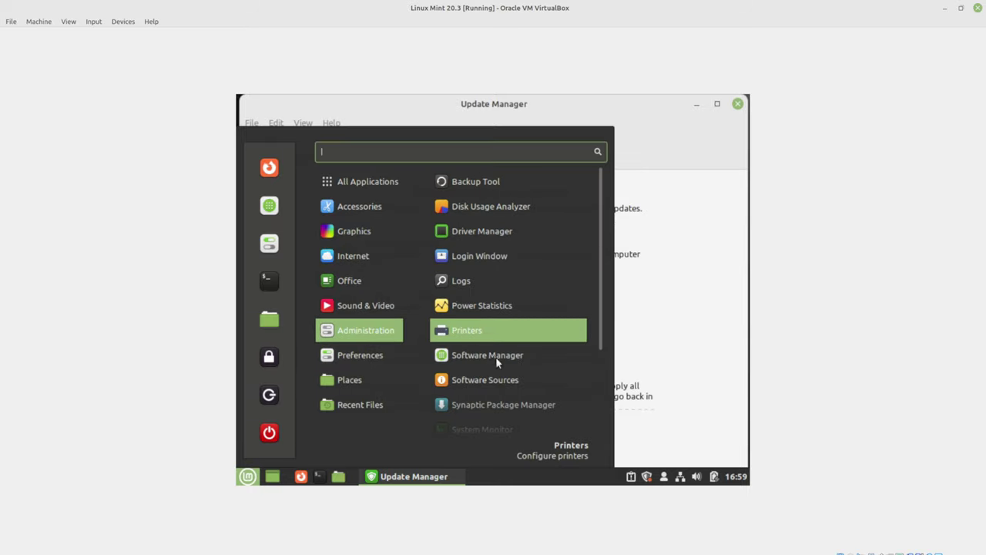
{"action": "scroll", "coordinate": [497, 359], "scroll_direction": "down", "scroll_amount": 3}
{"action": "scroll", "coordinate": [497, 355], "scroll_direction": "up", "scroll_amount": 2}
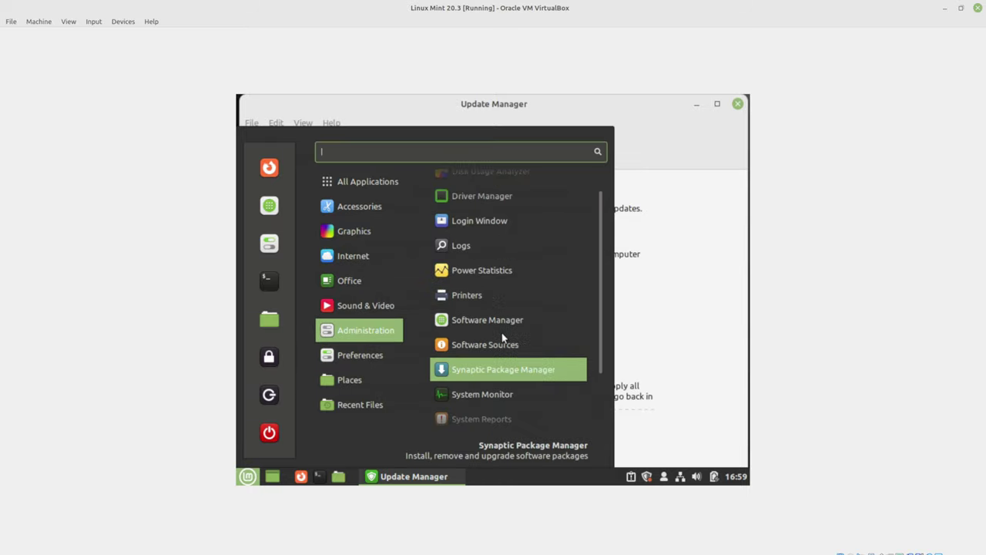
{"action": "scroll", "coordinate": [501, 338], "scroll_direction": "up", "scroll_amount": 1}
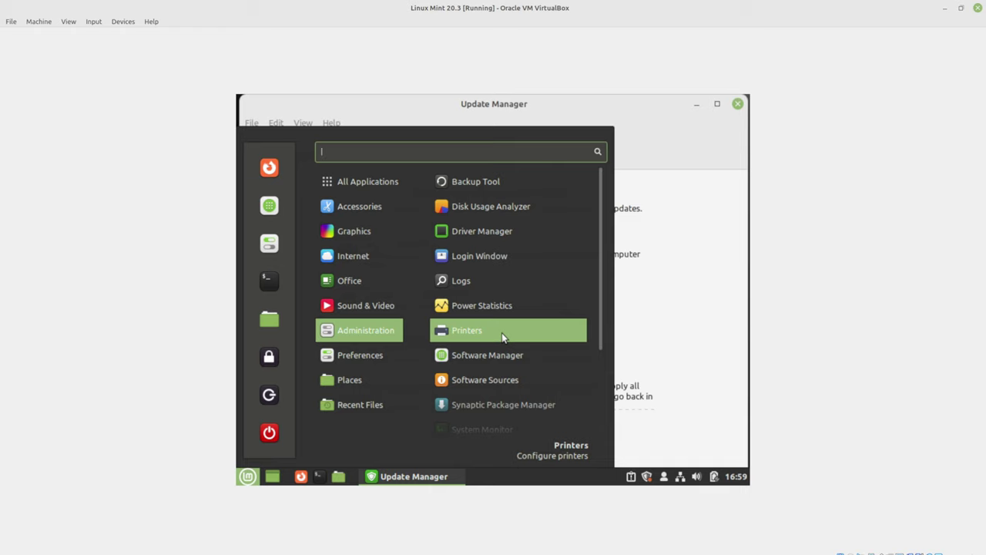
{"action": "type", "text": "/"}
{"action": "key", "text": "BackSpace"}
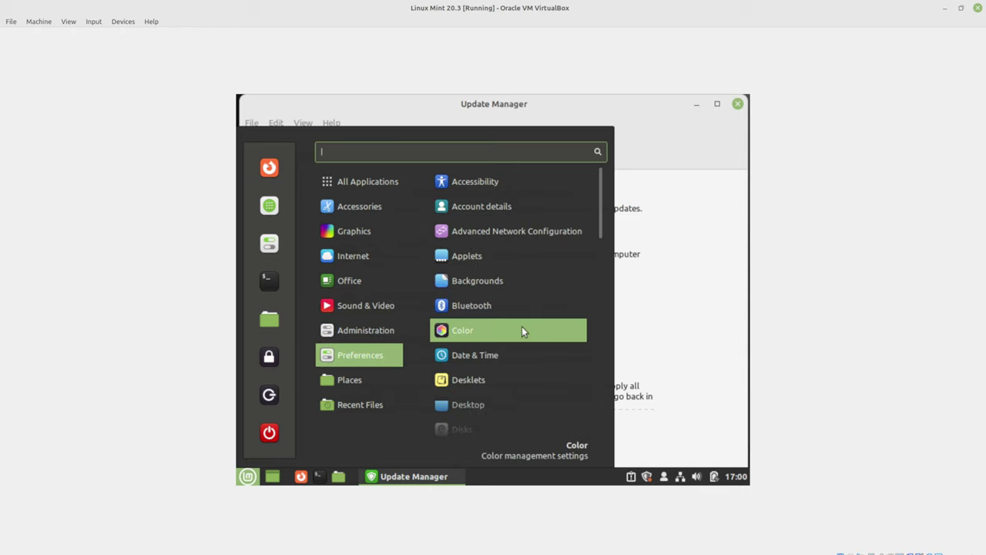
{"action": "scroll", "coordinate": [523, 331], "scroll_direction": "down", "scroll_amount": 6}
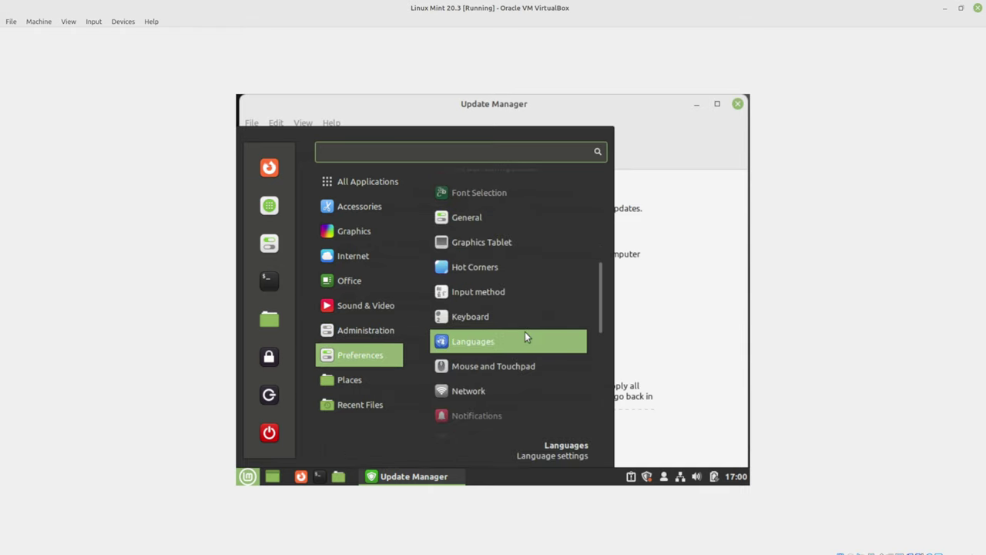
{"action": "scroll", "coordinate": [523, 339], "scroll_direction": "down", "scroll_amount": 5}
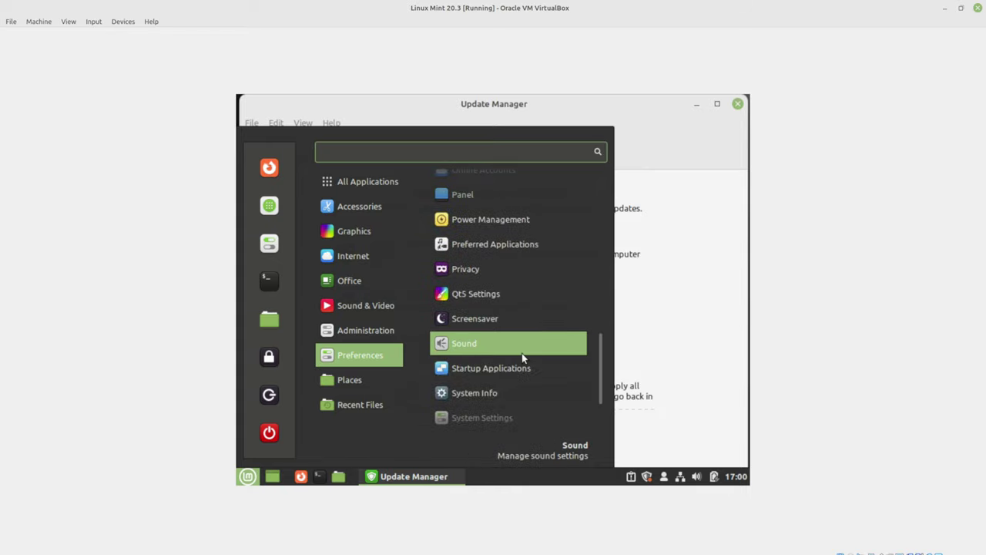
{"action": "left_click", "coordinate": [483, 374]}
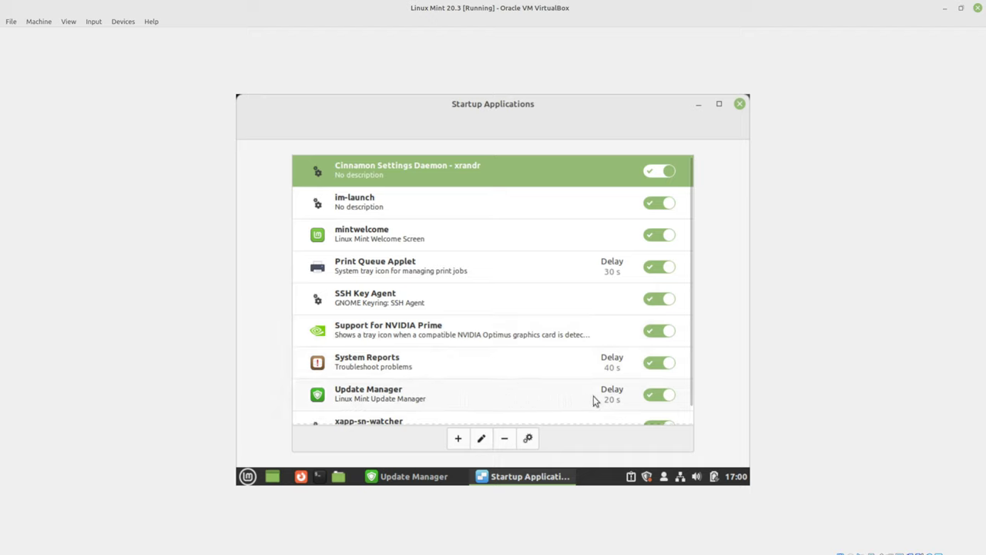
{"action": "left_click", "coordinate": [508, 396]}
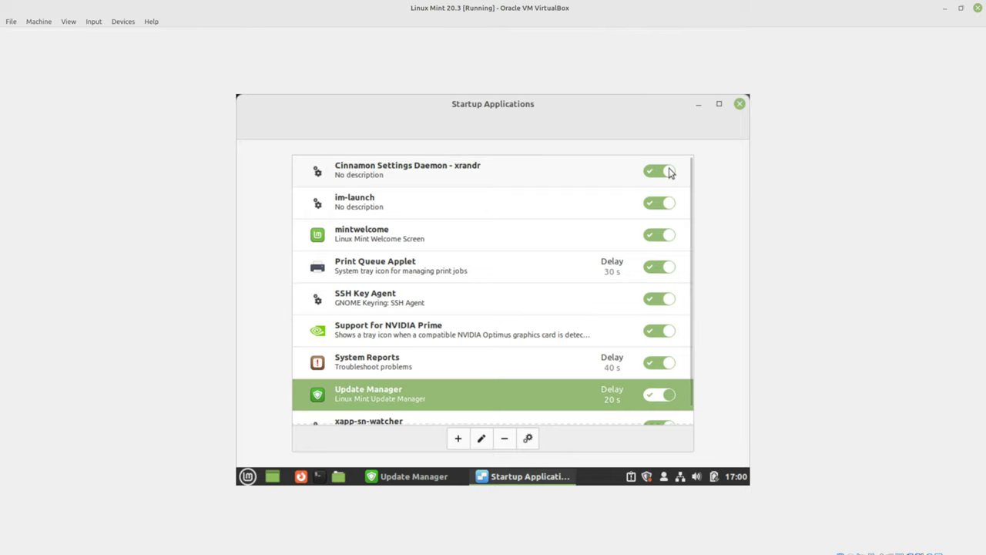
{"action": "left_click", "coordinate": [739, 103]}
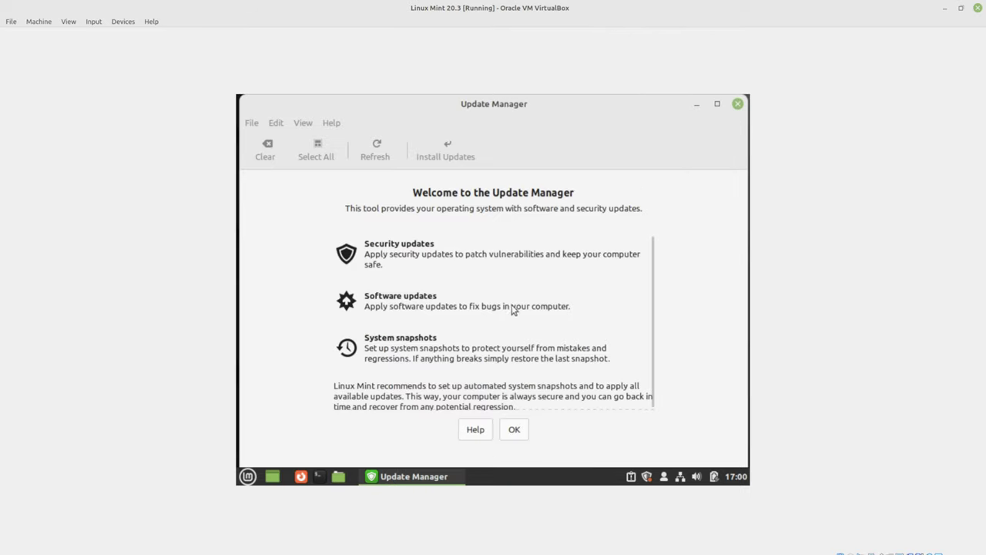
- Accept the Update Manager welcome page and choose Apply the Update for its newer version
{"action": "left_click", "coordinate": [514, 429]}
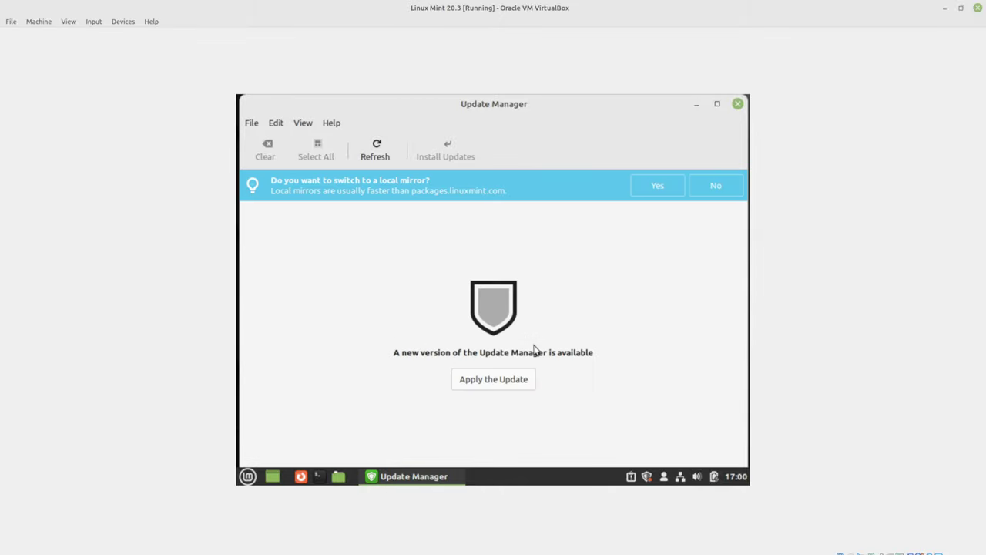
{"action": "left_click", "coordinate": [485, 380]}
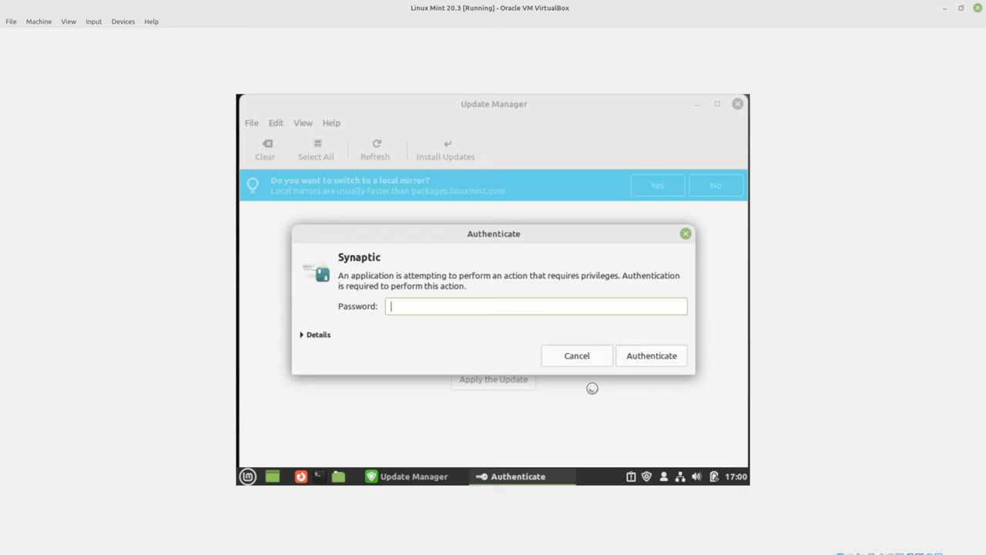
- Enter the account password in the Authenticate dialog to approve the Update Manager self-update
{"action": "type", "text": "••••"}
{"action": "key", "text": "Return"}
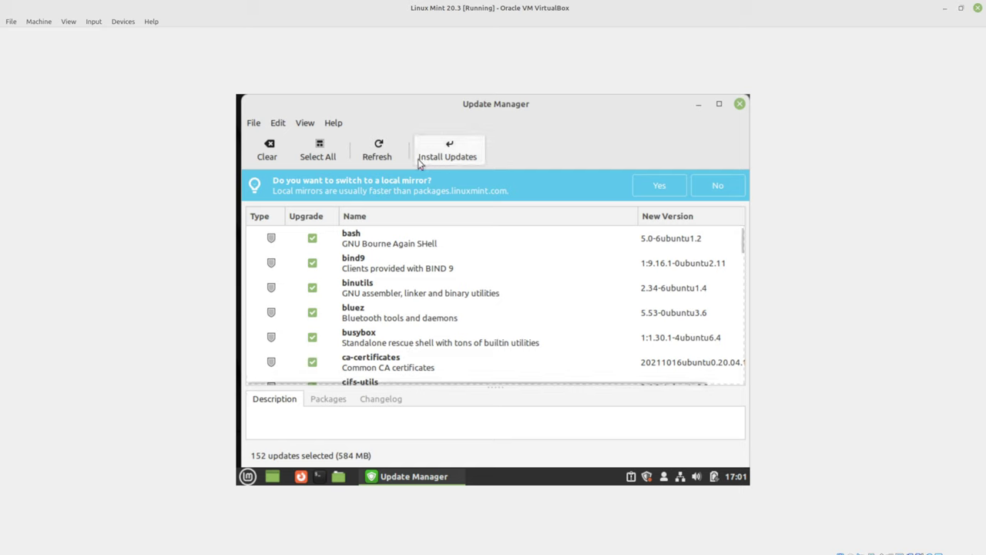
- Relaunch the Update Manager from the tray and bring up its View menu again
{"action": "left_click", "coordinate": [305, 124]}
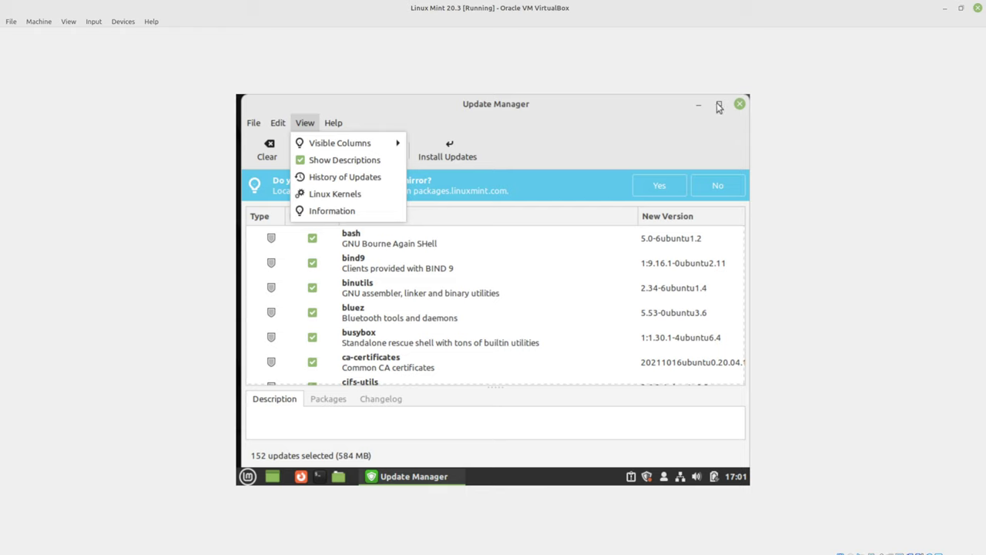
{"action": "left_click", "coordinate": [740, 104]}
{"action": "left_click", "coordinate": [740, 103]}
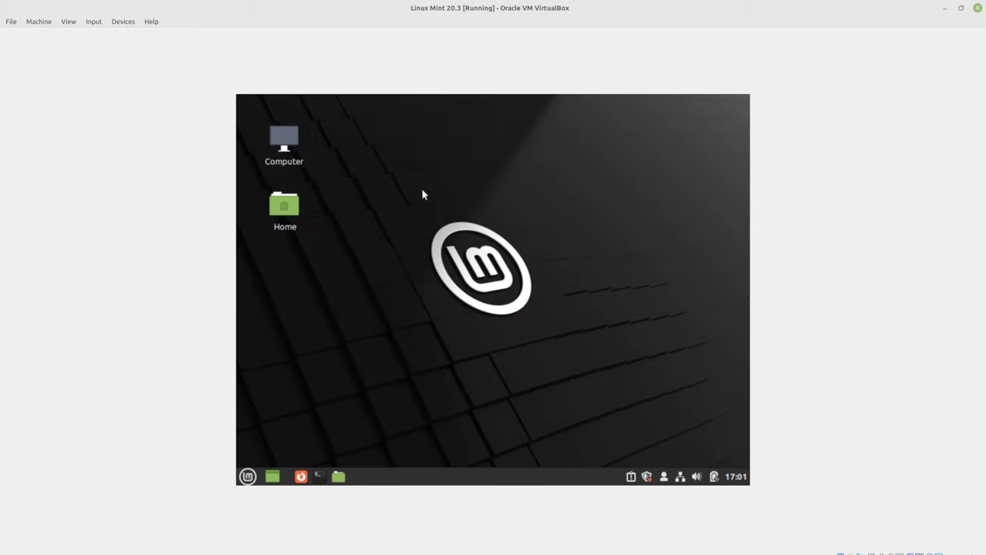
{"action": "left_click", "coordinate": [646, 476]}
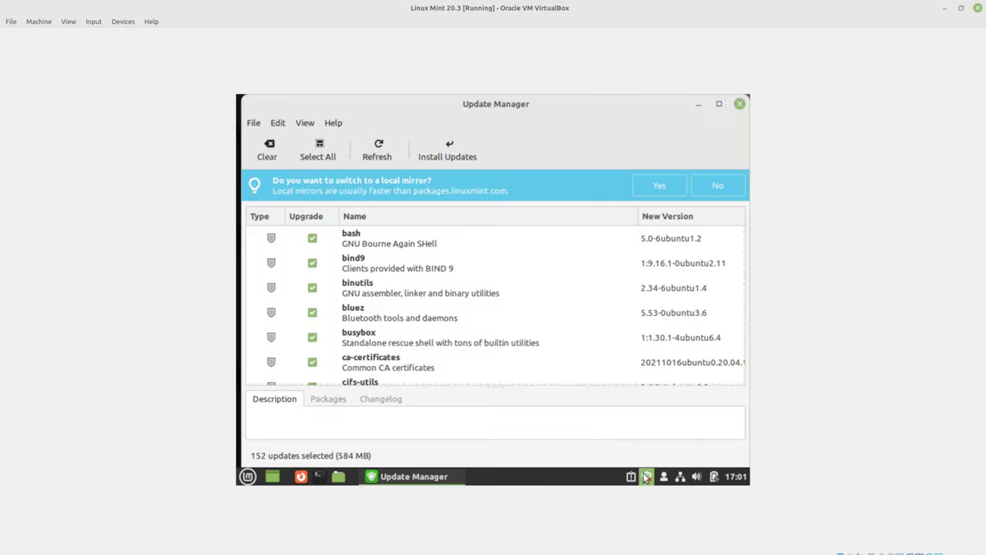
{"action": "left_click", "coordinate": [314, 128]}
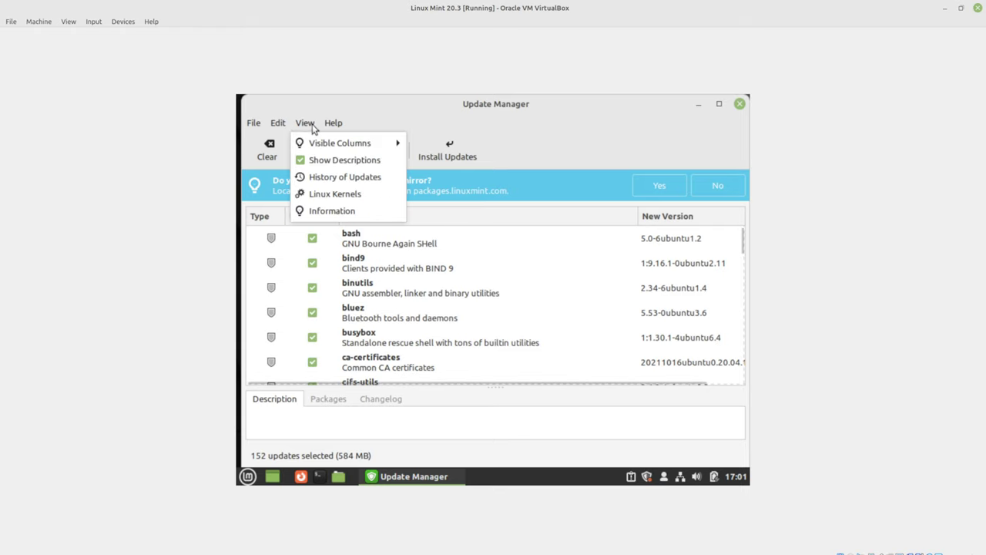
- Open View > Linux Kernels with its warning permanently suppressed, then launch a terminal
{"action": "left_click", "coordinate": [323, 194]}
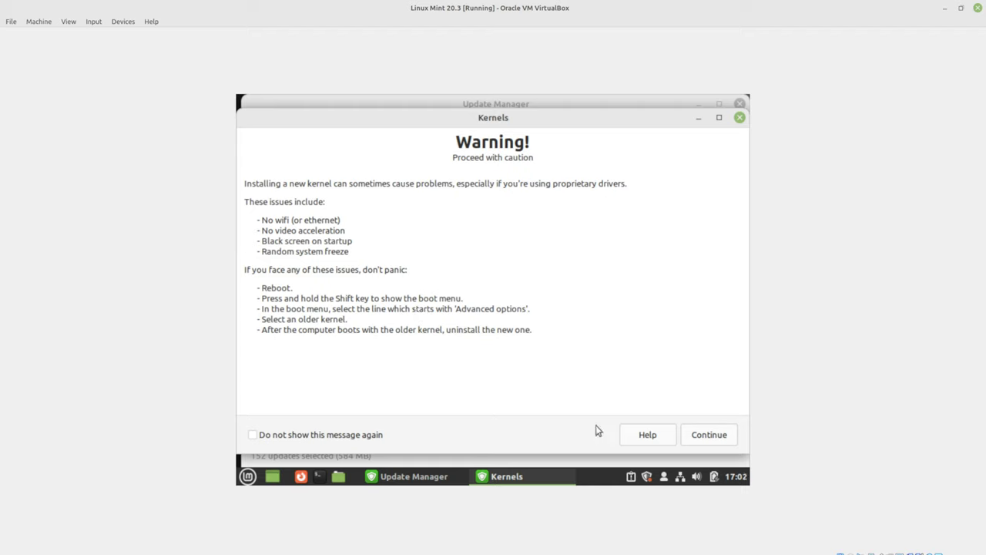
{"action": "left_click", "coordinate": [356, 436]}
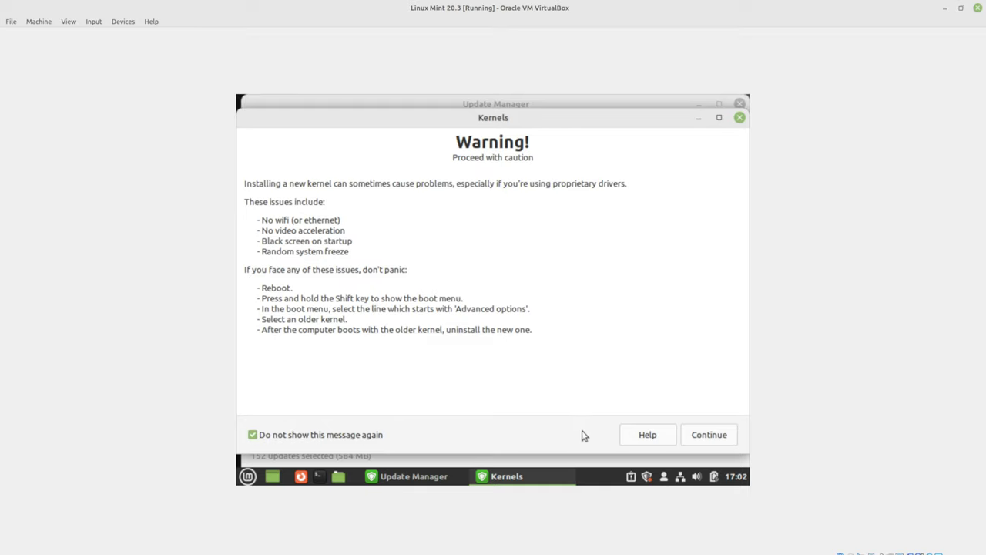
{"action": "left_click", "coordinate": [711, 434]}
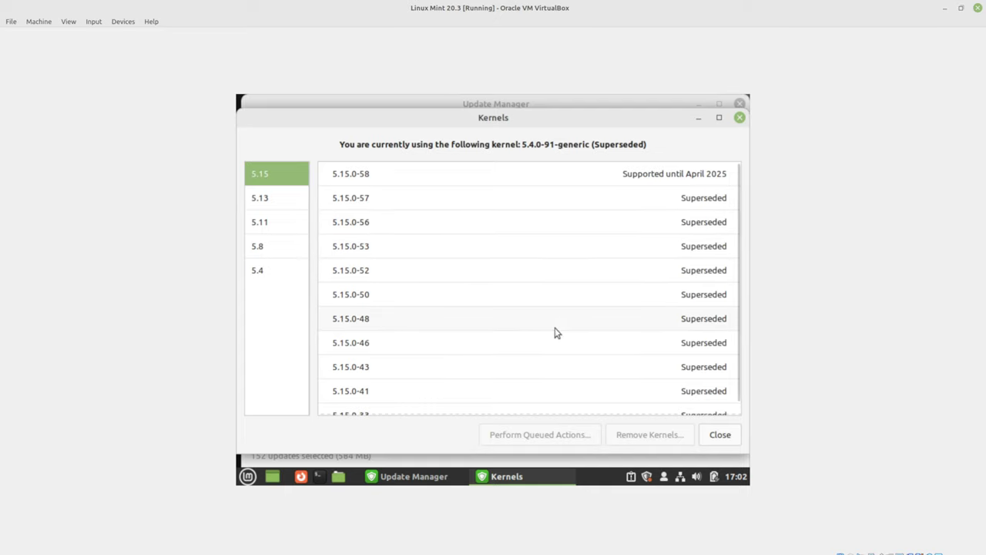
{"action": "scroll", "coordinate": [561, 329], "scroll_direction": "down", "scroll_amount": 1}
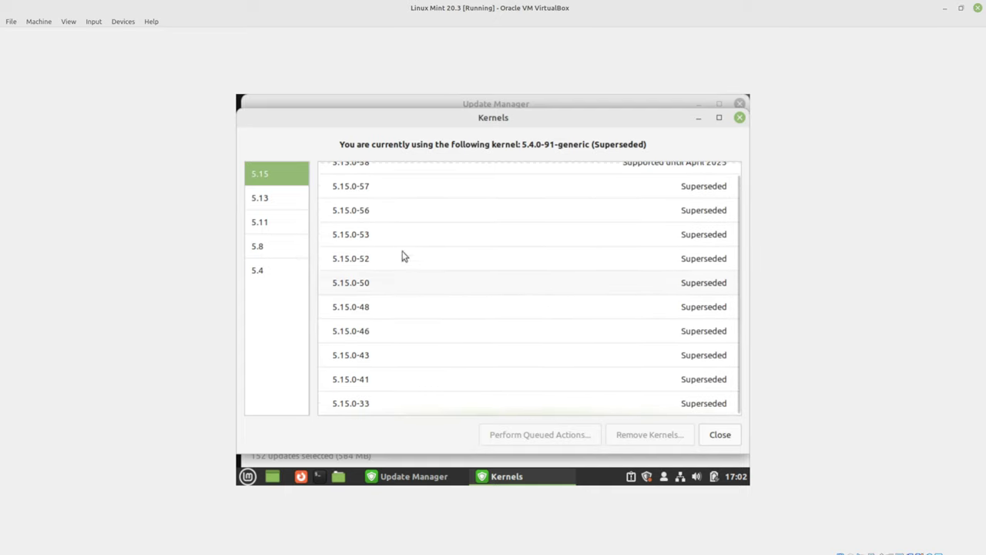
{"action": "left_click", "coordinate": [317, 476]}
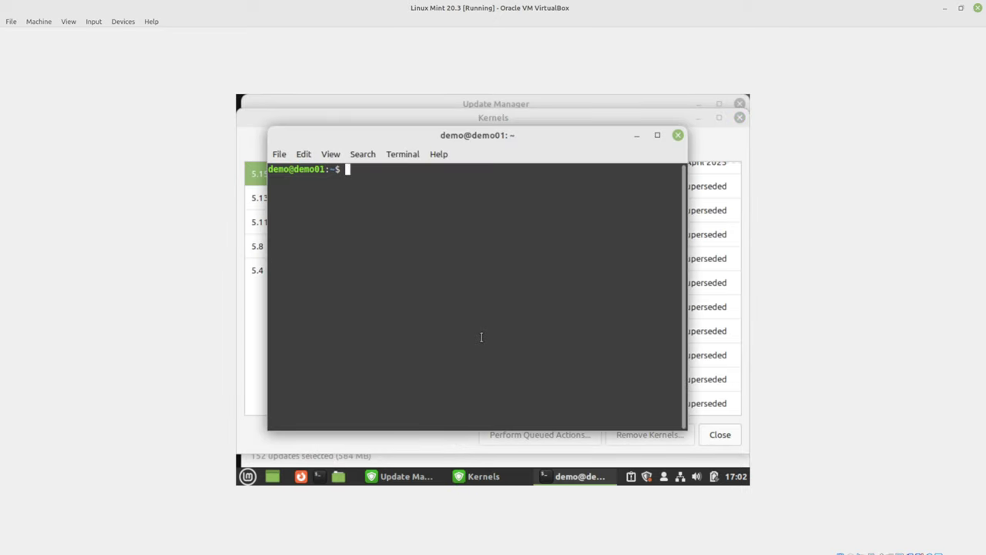
- Maximise the terminal, enlarge its text, and run uname -r
{"action": "key", "text": "super+Up"}
{"action": "key", "text": "ctrl+plus"}
{"action": "key", "text": "ctrl+plus"}
{"action": "key", "text": "ctrl+plus"}
{"action": "key", "text": "ctrl+plus"}
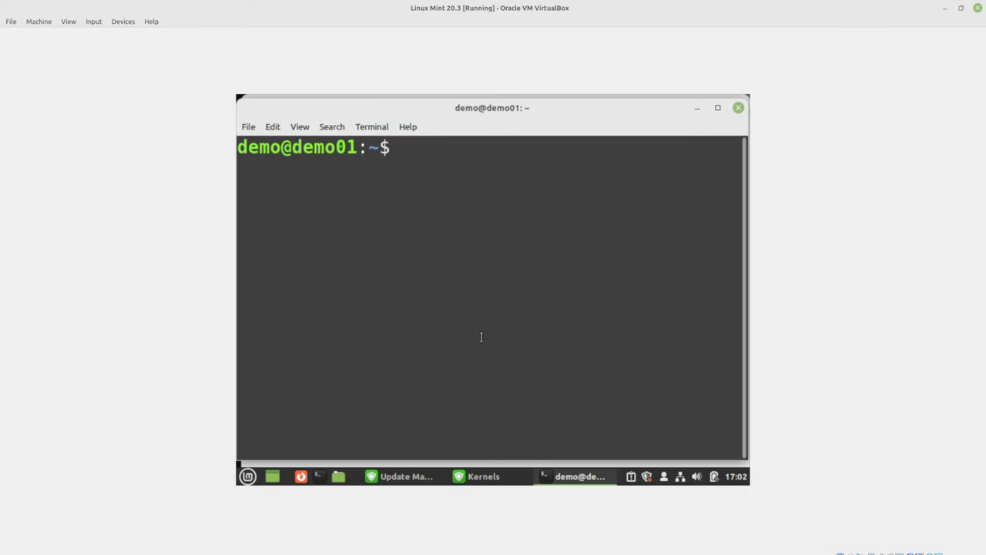
{"action": "type", "text": "unae"}
{"action": "key", "text": "BackSpace"}
{"action": "key", "text": "BackSpace"}
{"action": "type", "text": "me -r"}
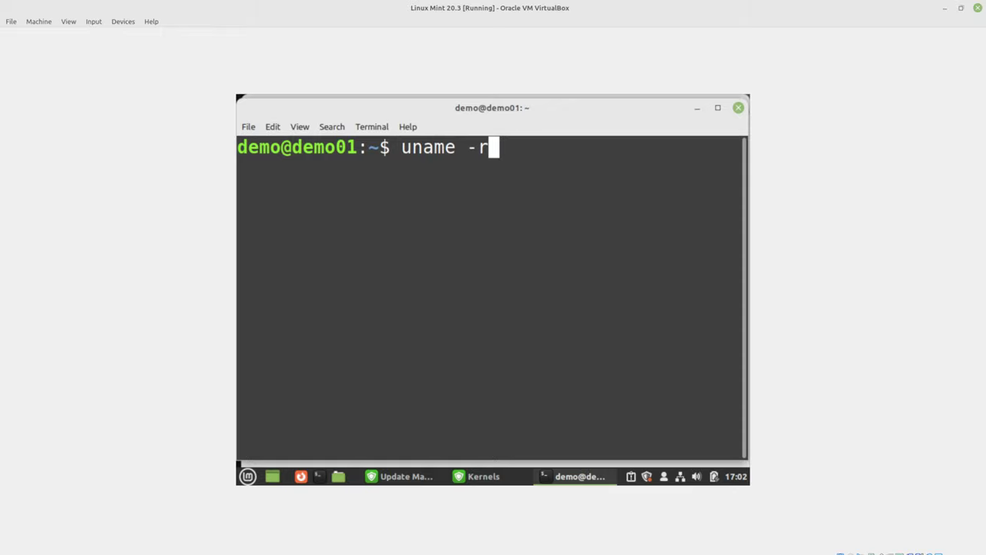
{"action": "key", "text": "Return"}
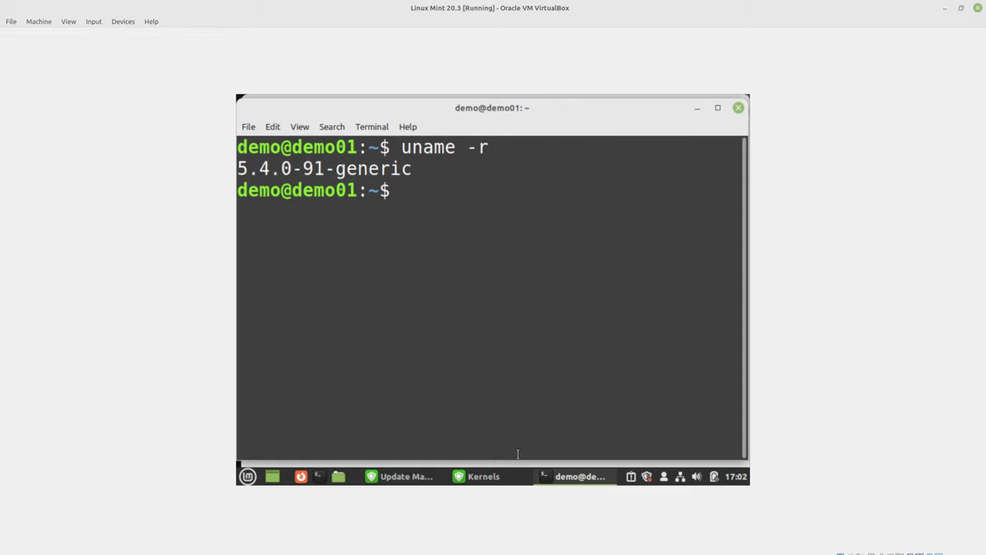
- Check the kernel list, then return to the terminal and run uname -a
{"action": "left_click", "coordinate": [472, 477]}
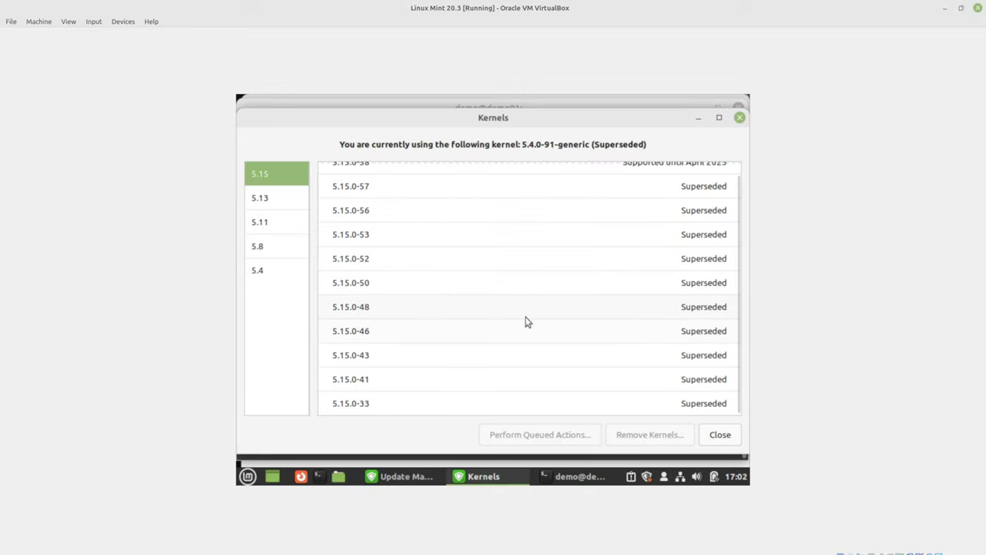
{"action": "scroll", "coordinate": [738, 228], "scroll_direction": "up", "scroll_amount": 1}
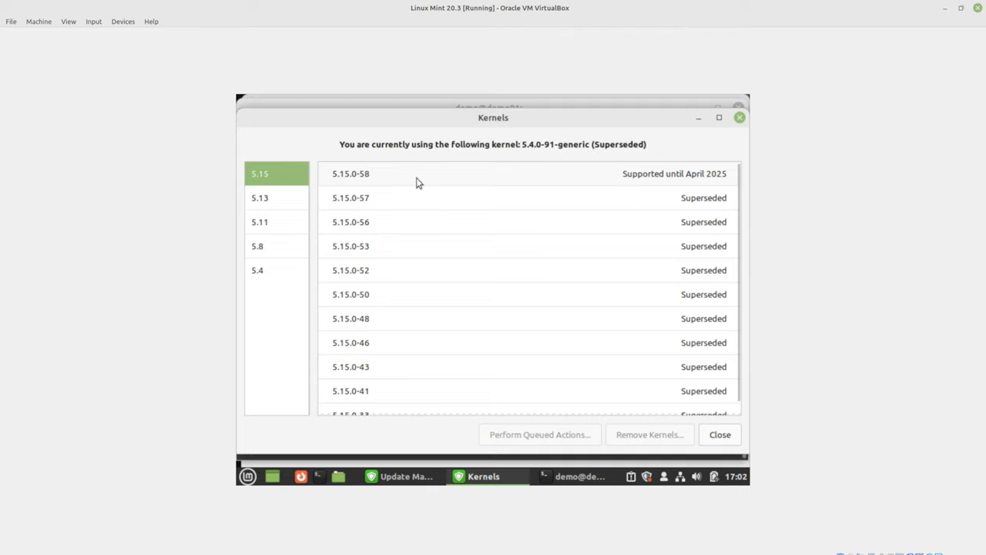
{"action": "left_click", "coordinate": [570, 476]}
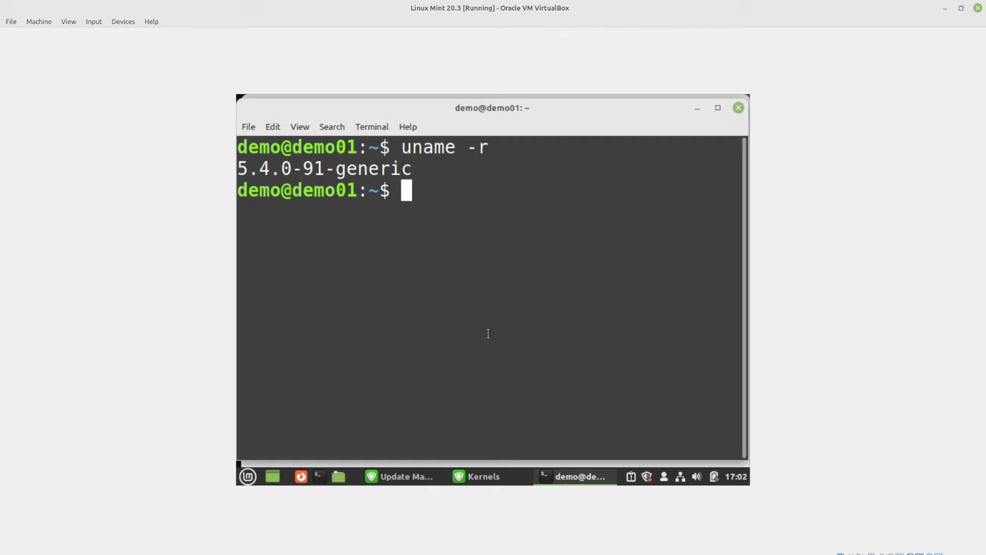
{"action": "type", "text": "uanme -"}
{"action": "key", "text": "BackSpace"}
{"action": "key", "text": "BackSpace"}
{"action": "key", "text": "BackSpace"}
{"action": "key", "text": "BackSpace"}
{"action": "key", "text": "BackSpace"}
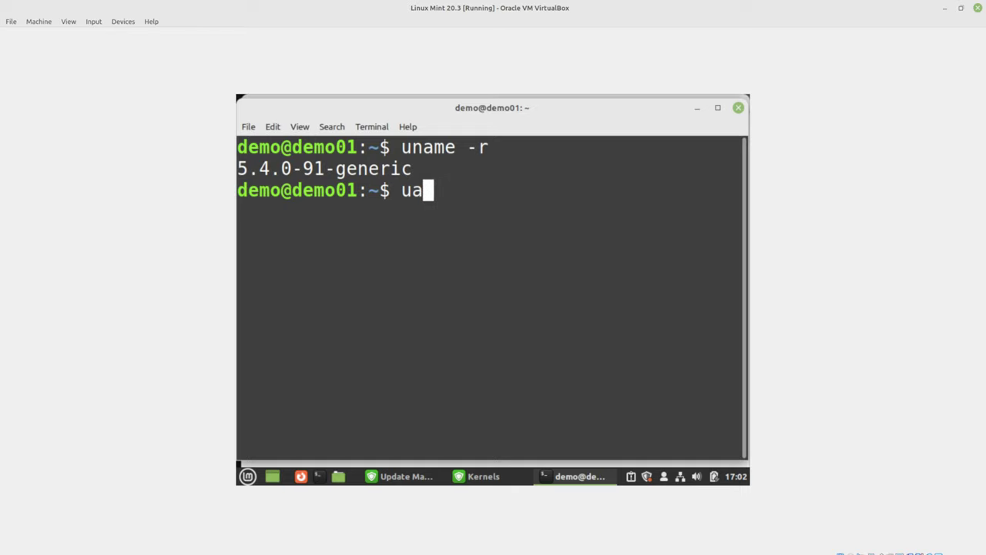
{"action": "key", "text": "BackSpace"}
{"action": "type", "text": "name -a"}
{"action": "key", "text": "Return"}
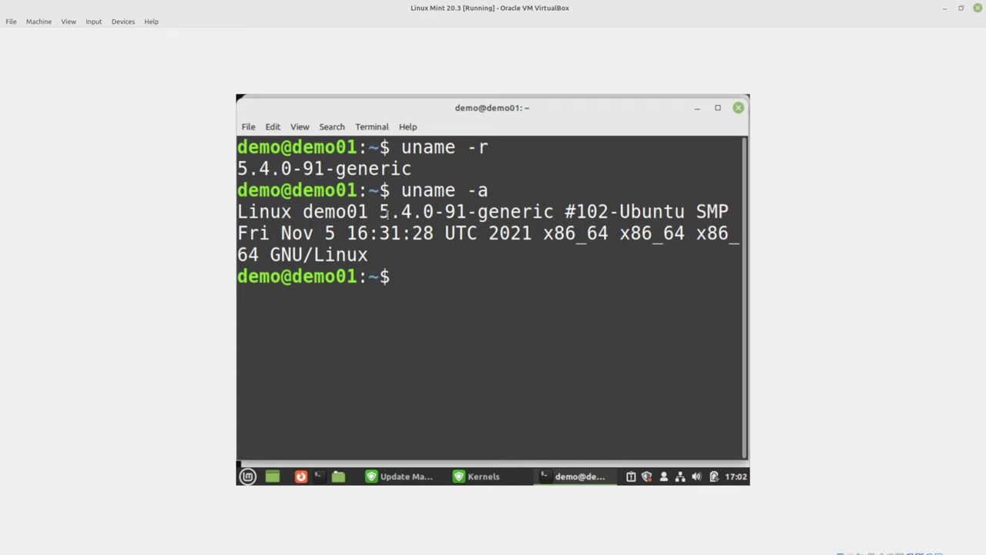
- Highlight the 5.4.0-91-generic version in the output and minimize the terminal
{"action": "left_click_drag", "start_coordinate": [380, 211], "coordinate": [554, 211]}
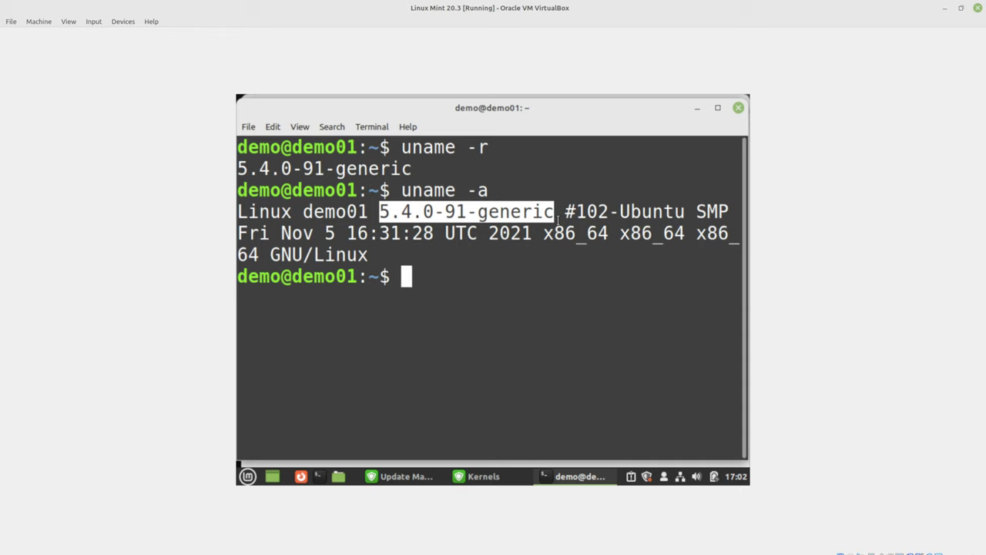
{"action": "double_click", "coordinate": [340, 169]}
{"action": "left_click", "coordinate": [721, 139]}
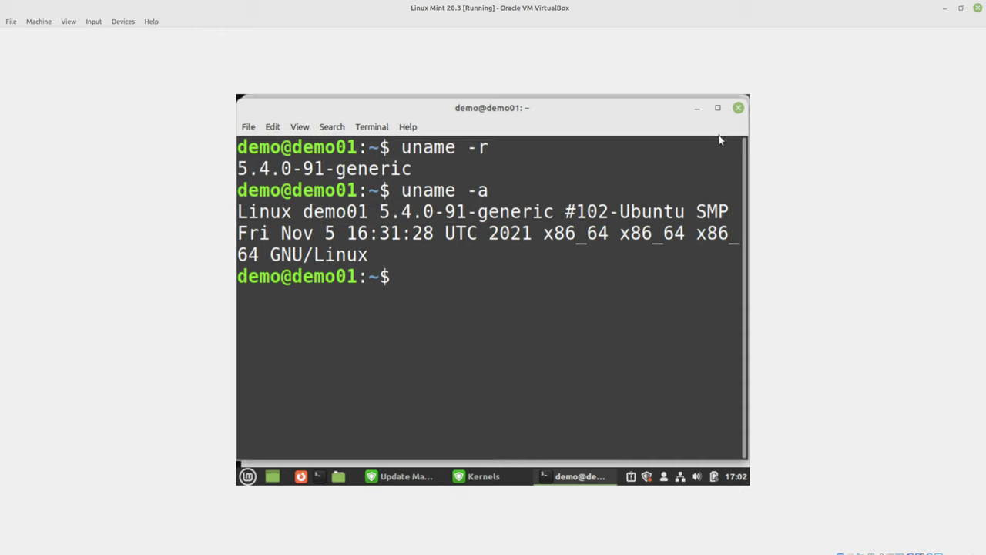
{"action": "left_click", "coordinate": [701, 109]}
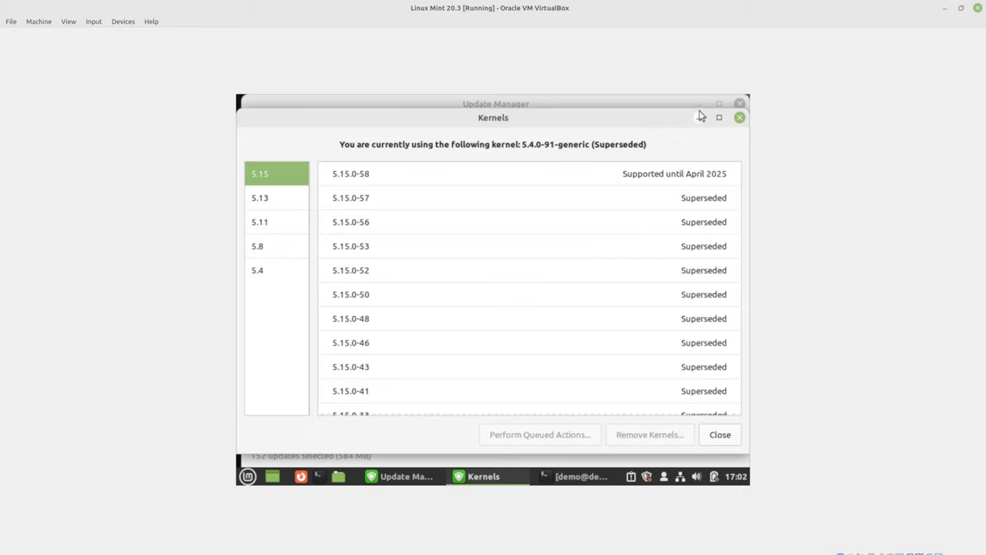
- Install the 5.15.0-58 kernel, confirming with Yes and entering the account password
{"action": "left_click", "coordinate": [485, 179]}
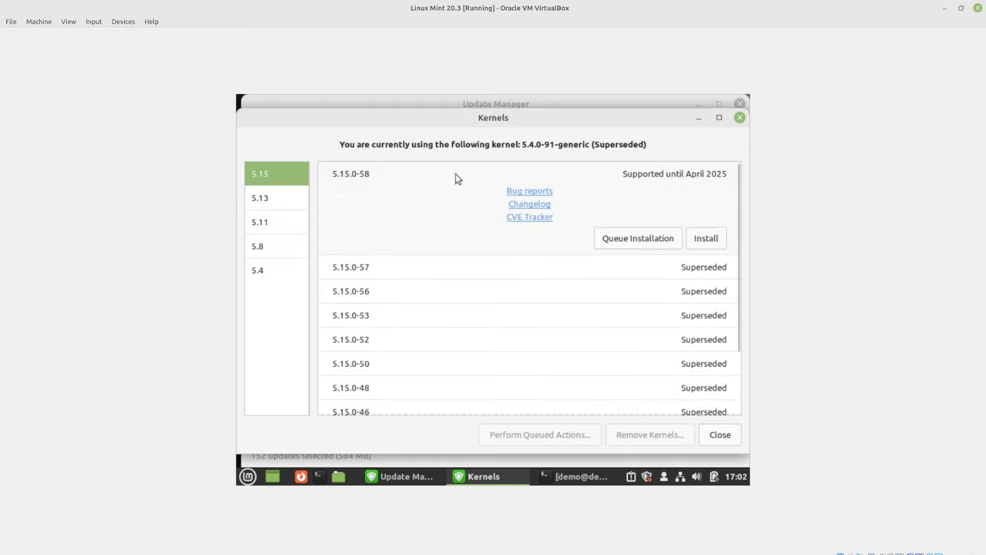
{"action": "left_click", "coordinate": [705, 238]}
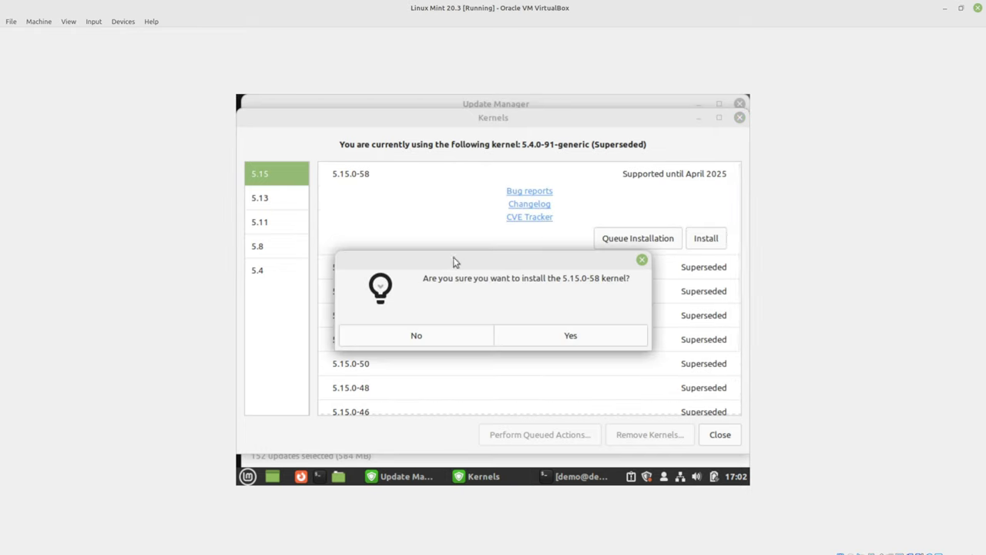
{"action": "left_click", "coordinate": [546, 341]}
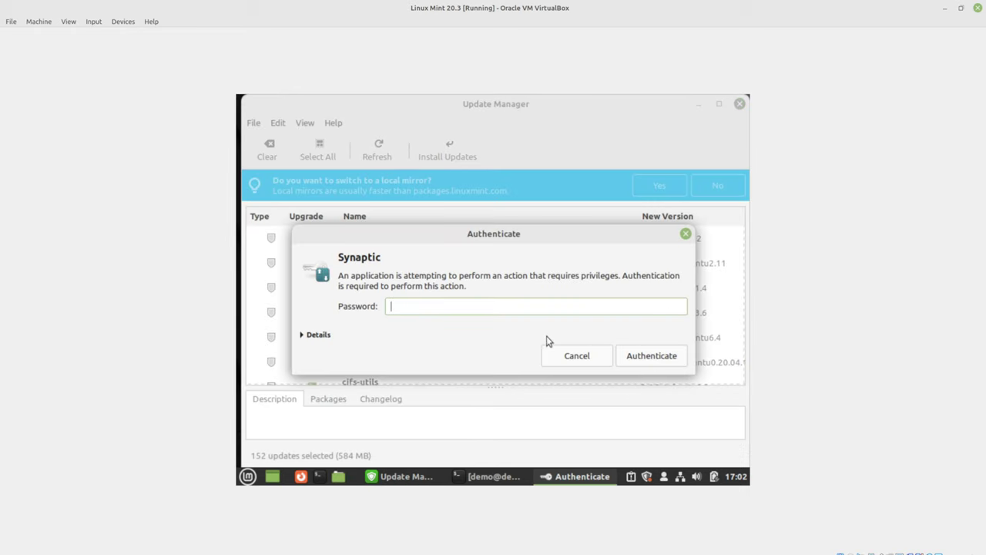
{"action": "type", "text": "******"}
{"action": "key", "text": "Return"}
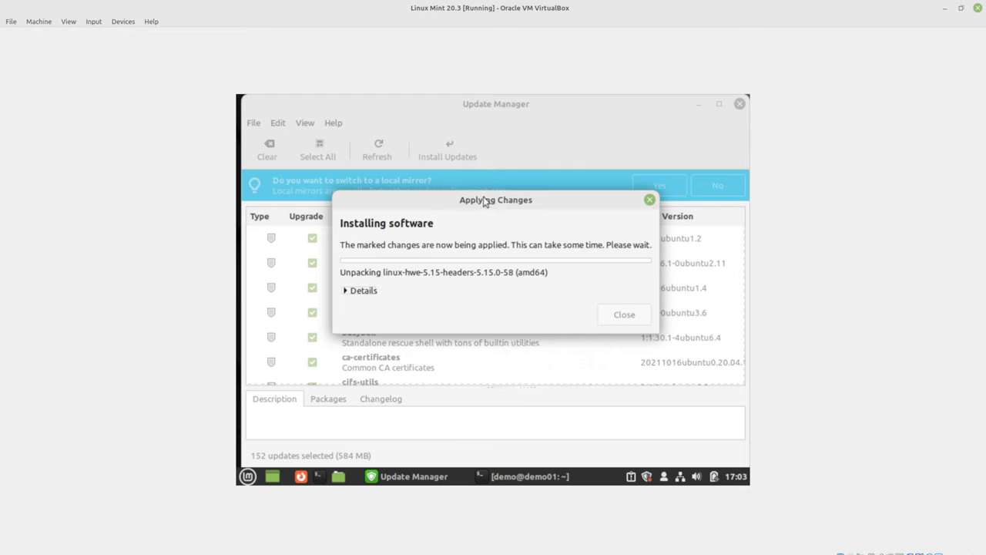
- Move the Applying Changes dialog aside and expand Details to follow the install log
{"action": "left_click_drag", "start_coordinate": [484, 200], "coordinate": [453, 124]}
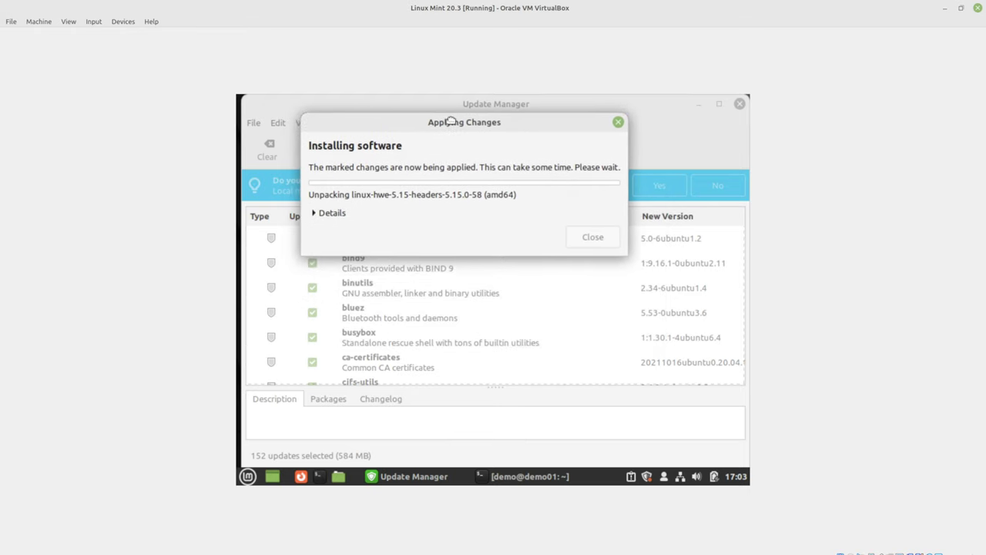
{"action": "left_click", "coordinate": [314, 214]}
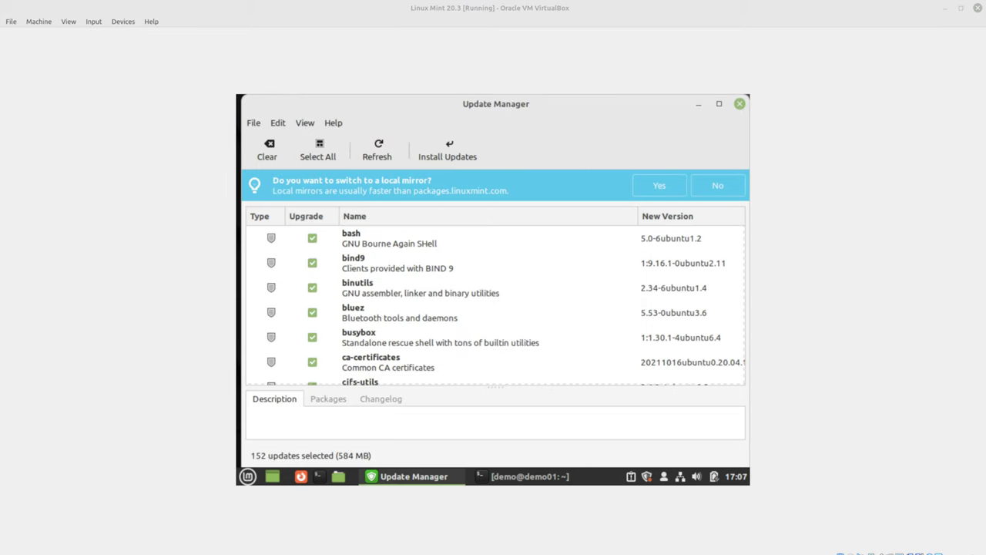
- Decline the local-mirror banner and verify 5.15.0-58 shows as Installed under Linux Kernels
{"action": "left_click", "coordinate": [725, 192]}
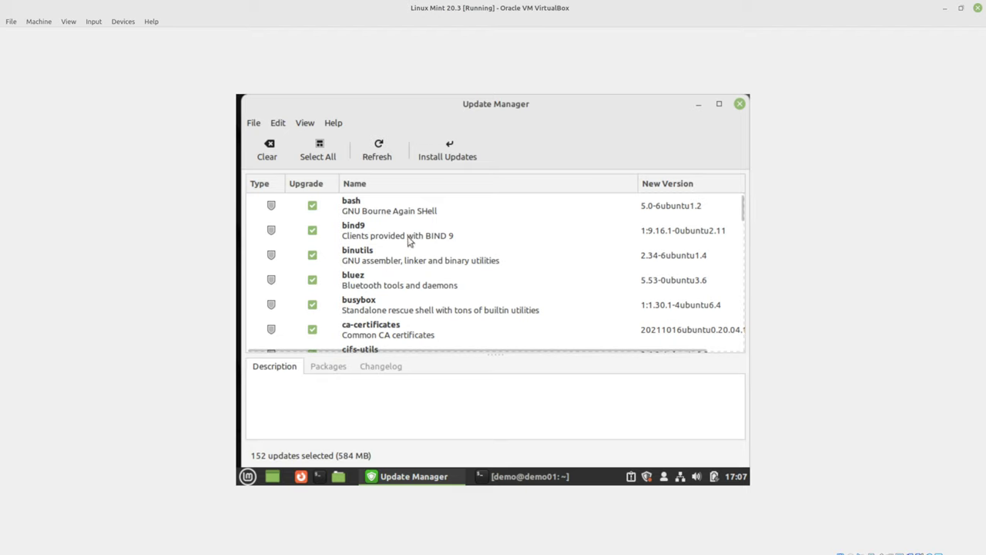
{"action": "left_click", "coordinate": [306, 123]}
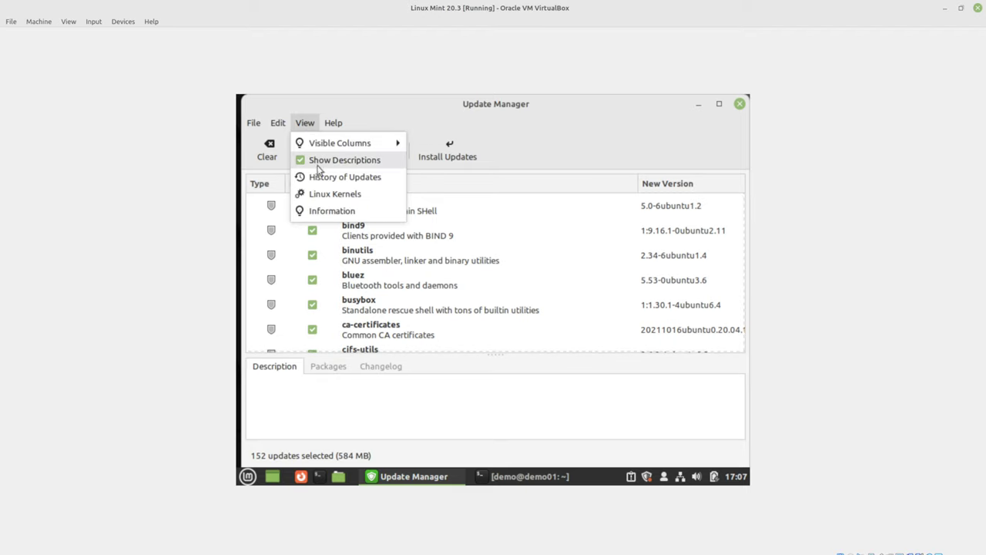
{"action": "left_click", "coordinate": [318, 195]}
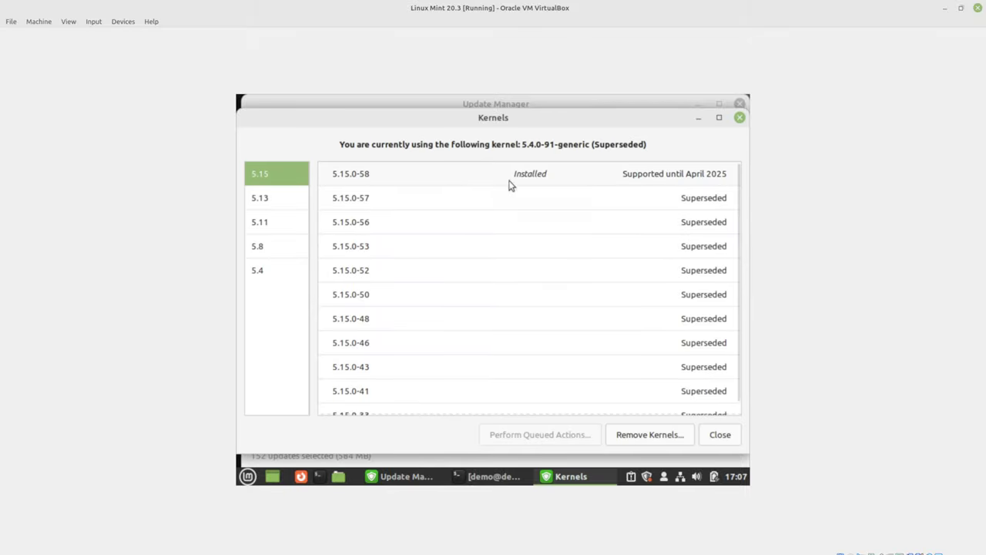
{"action": "left_click", "coordinate": [719, 435]}
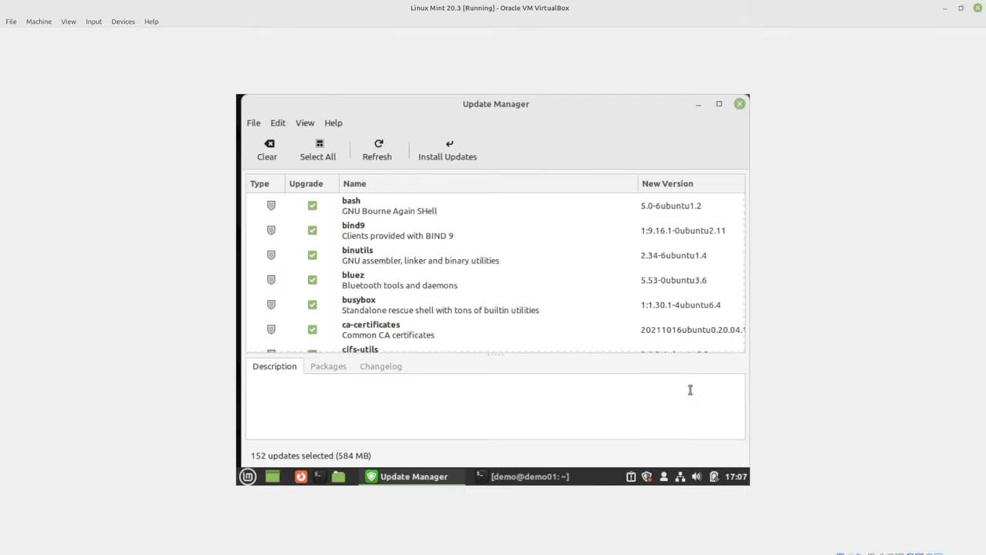
- Restart the virtual machine via Menu > Quit > Restart
{"action": "left_click", "coordinate": [248, 476]}
{"action": "left_click", "coordinate": [269, 433]}
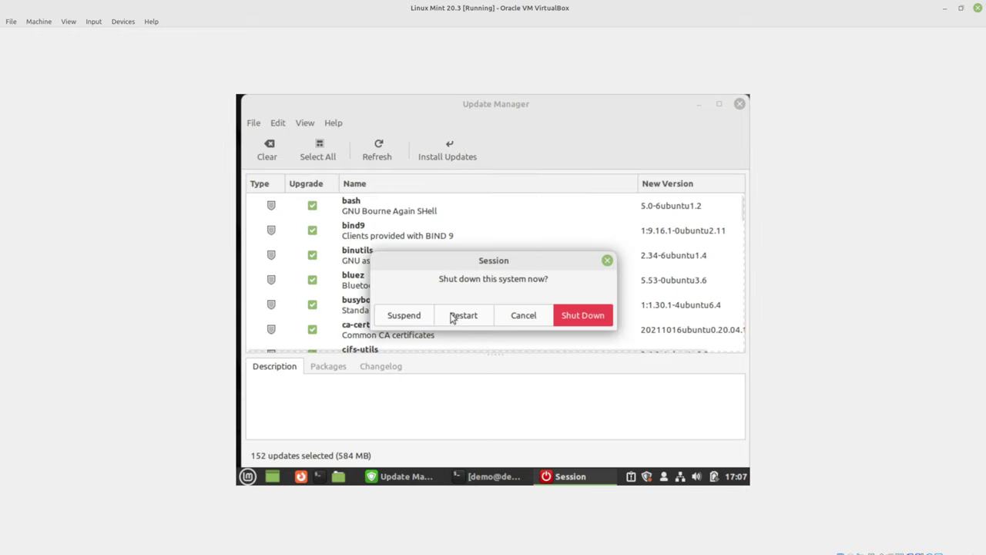
{"action": "left_click", "coordinate": [477, 317]}
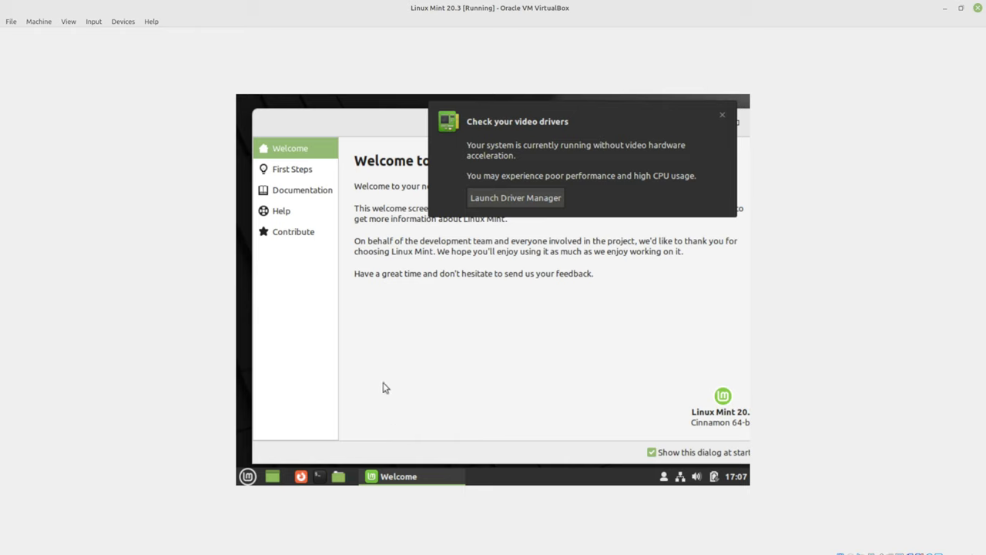
- Disable the Welcome screen at startup and close it and the video-driver notice
{"action": "left_click", "coordinate": [651, 453]}
{"action": "left_click", "coordinate": [722, 118]}
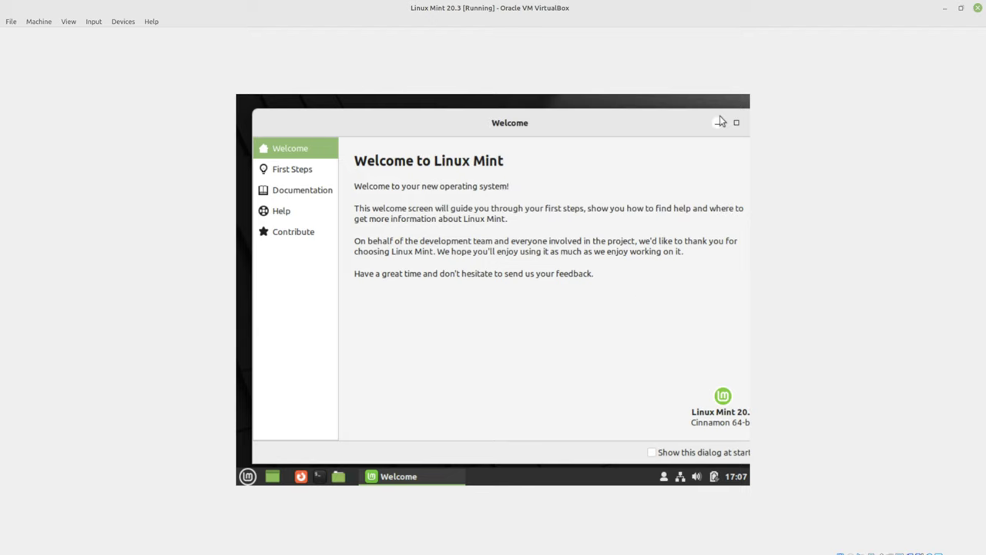
{"action": "left_click_drag", "start_coordinate": [680, 125], "coordinate": [619, 139]}
{"action": "left_click", "coordinate": [709, 128]}
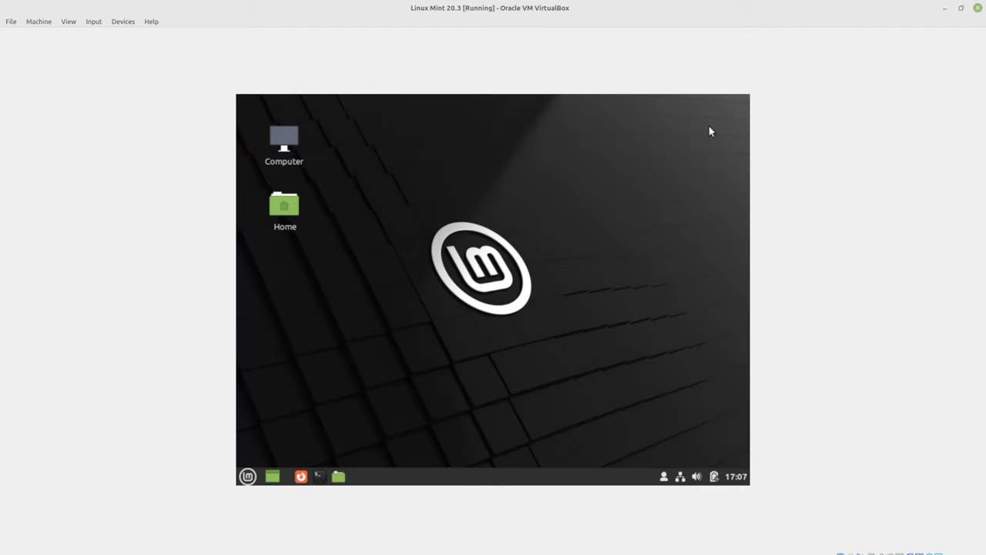
- Run uname -r in a new terminal, showing kernel 5.15.0-58-generic
{"action": "left_click", "coordinate": [319, 477]}
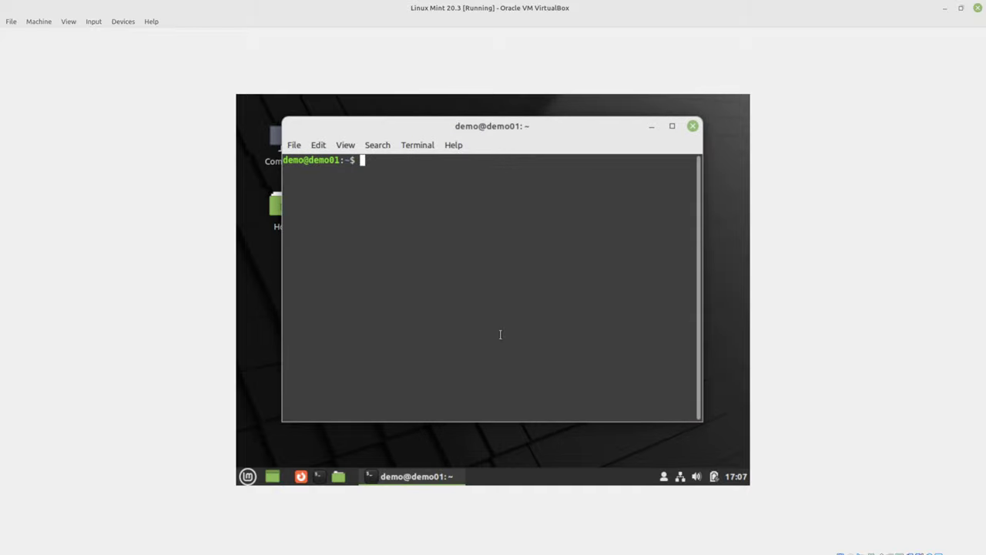
{"action": "type", "text": "uname -r"}
{"action": "key", "text": "Return"}
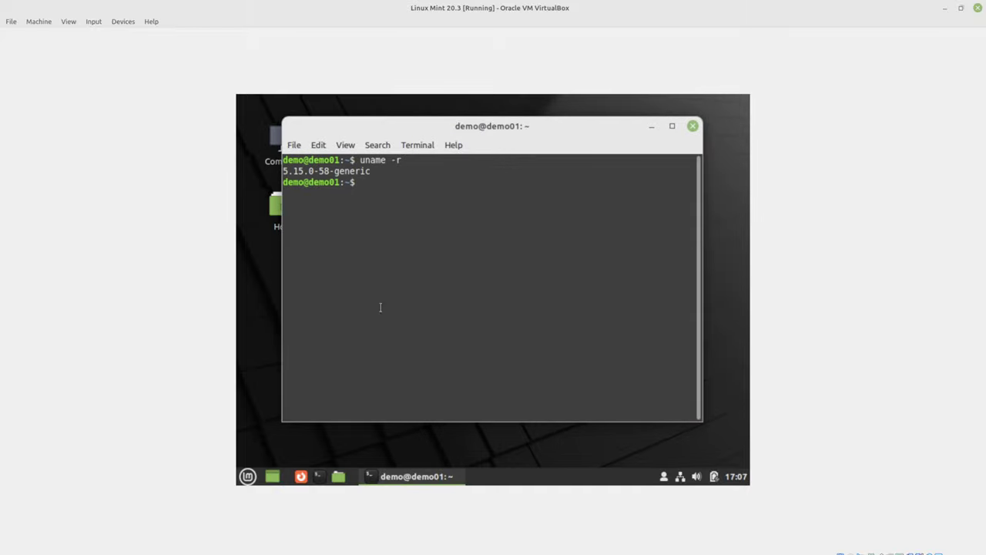
{"action": "triple_click", "coordinate": [310, 171]}
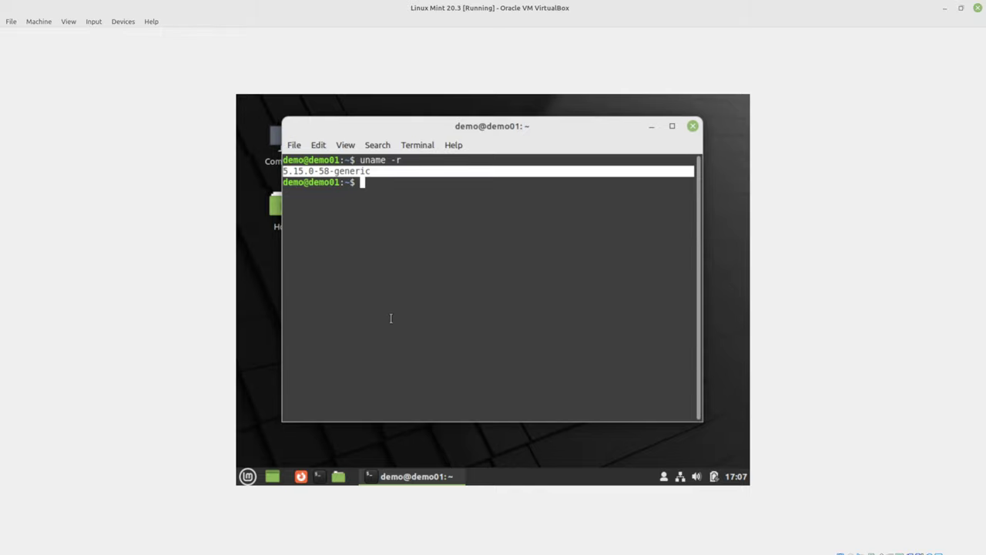